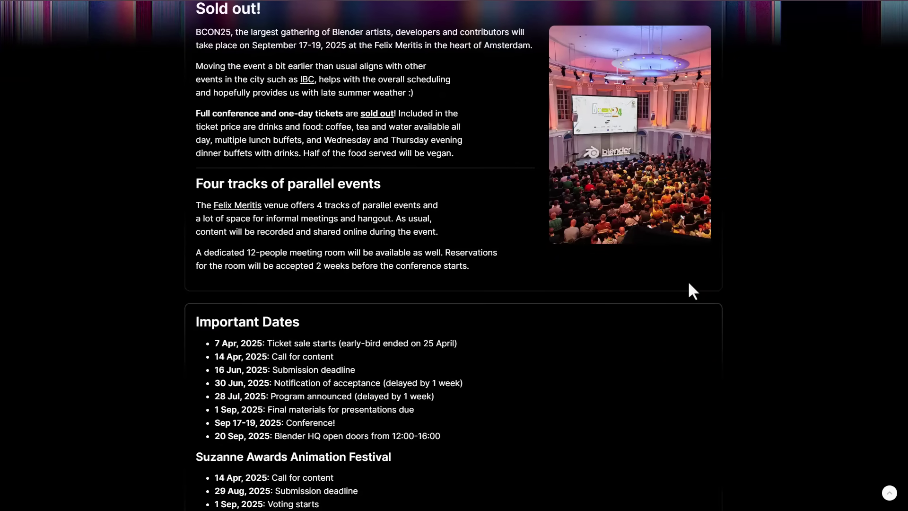
Look through the Blender Conference 2025 page, including its important dates and schedule.
{"action": "scroll", "coordinate": [689, 283], "scroll_direction": "down", "scroll_amount": 8}
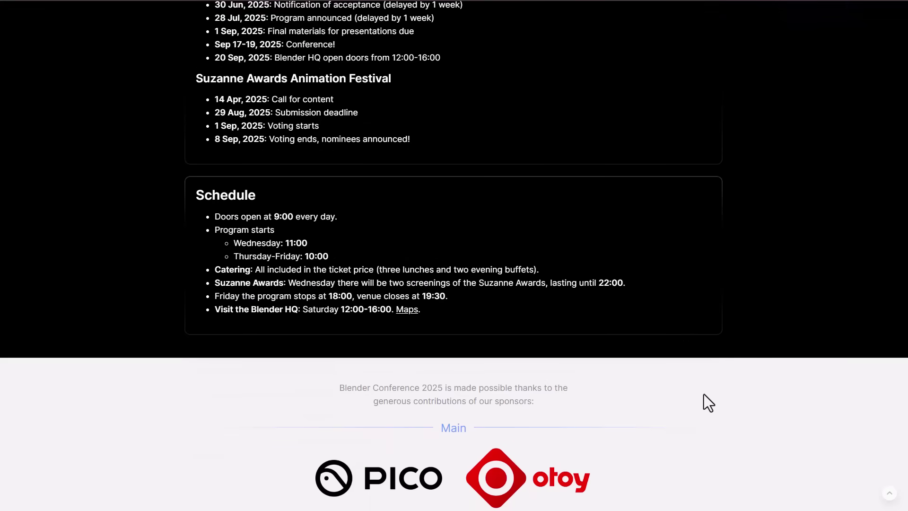
{"action": "scroll", "coordinate": [704, 390], "scroll_direction": "up", "scroll_amount": 10}
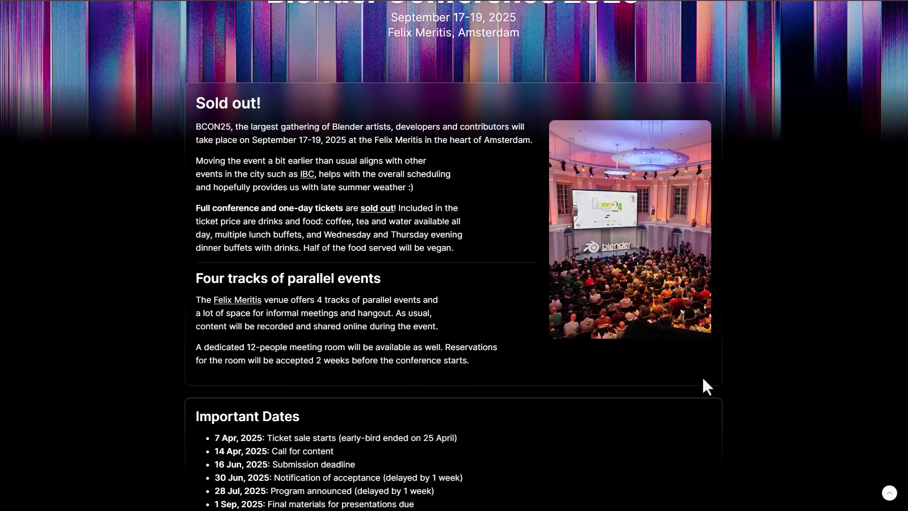
{"action": "scroll", "coordinate": [473, 376], "scroll_direction": "down", "scroll_amount": 4}
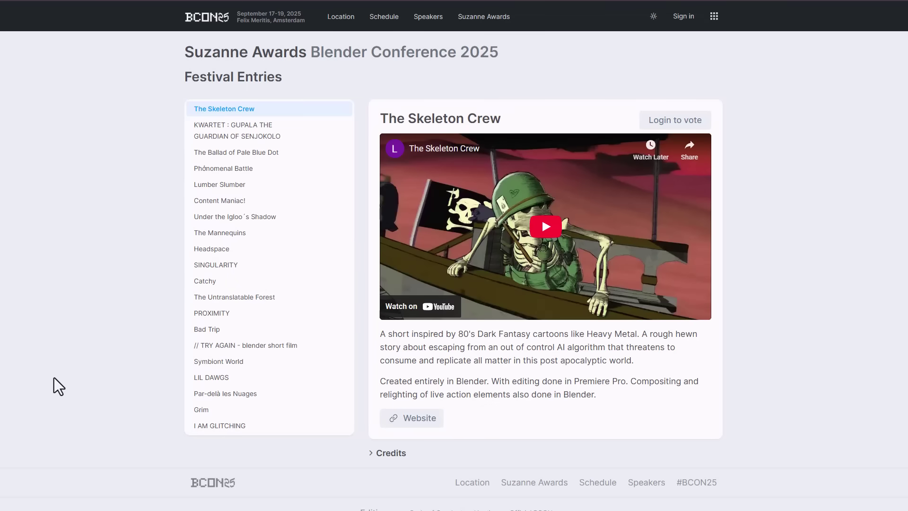
Browse the Suzanne Awards festival entries, from KWARTET : GUPALA THE GUARDIAN OF SENJOKOLO through The Mannequins to Headspace.
{"action": "left_click", "coordinate": [241, 133]}
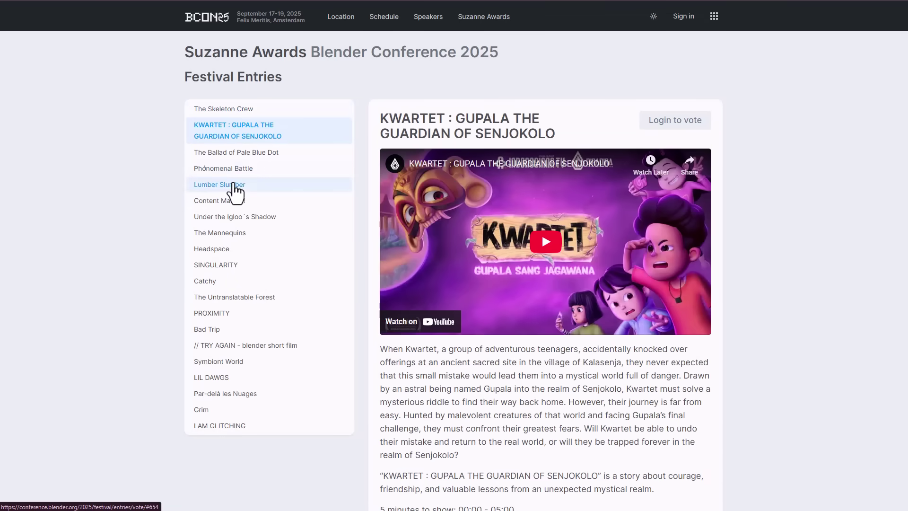
{"action": "left_click", "coordinate": [238, 152]}
{"action": "left_click", "coordinate": [239, 168]}
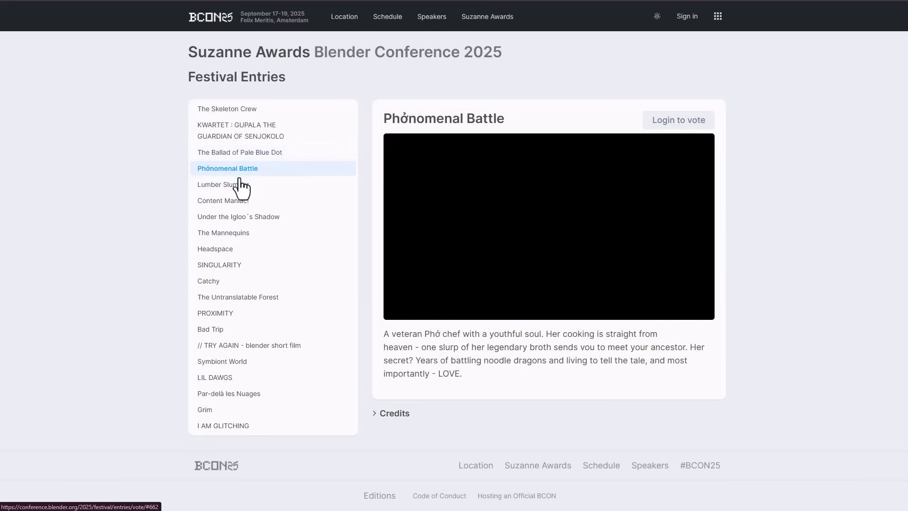
{"action": "left_click", "coordinate": [239, 185]}
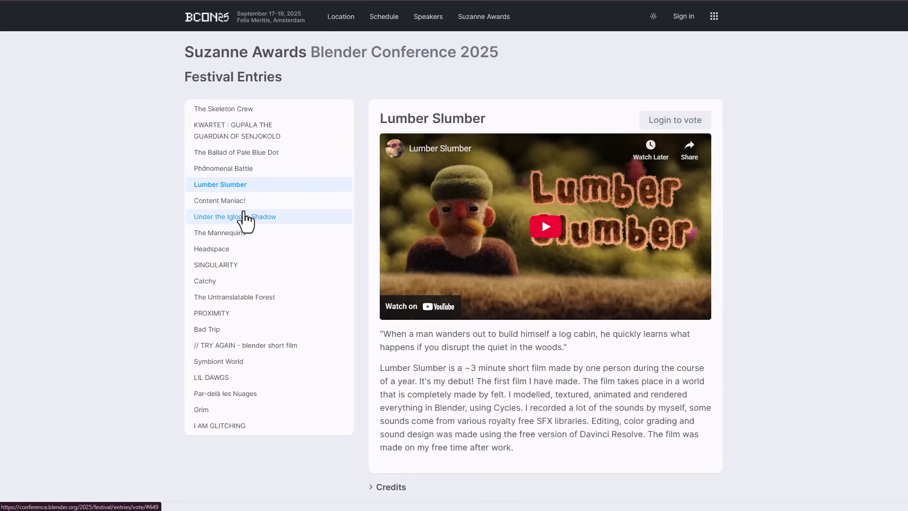
{"action": "left_click", "coordinate": [242, 217]}
{"action": "left_click", "coordinate": [242, 233]}
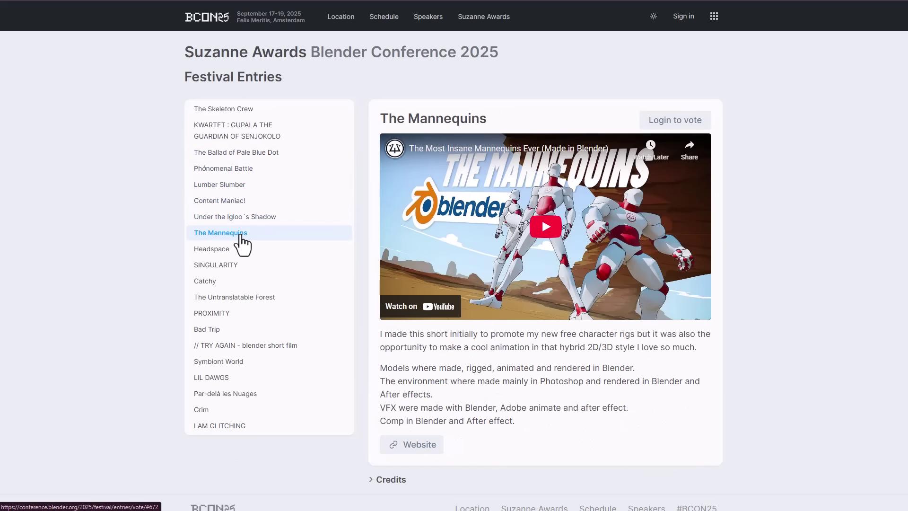
{"action": "left_click", "coordinate": [228, 250]}
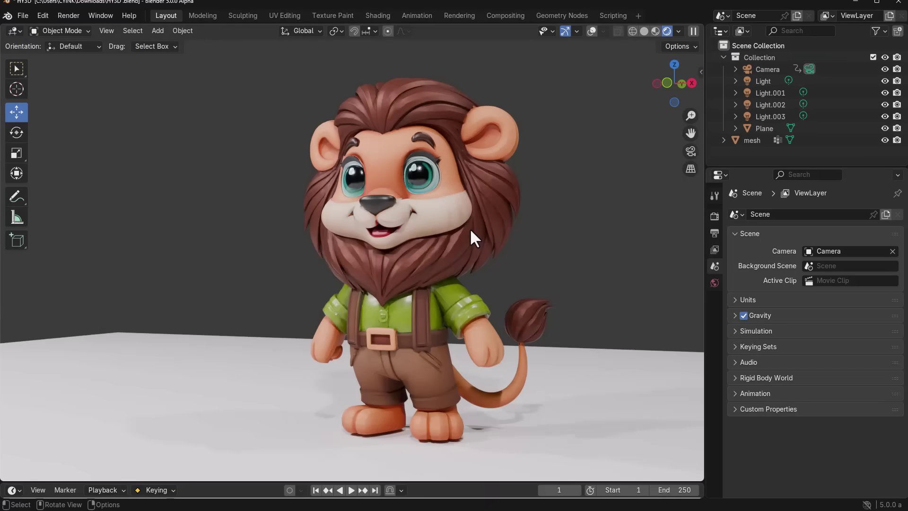
Switch to the Blender lion scene and change the viewport from rendered to solid shading.
{"action": "middle_click_drag", "start_coordinate": [470, 236], "coordinate": [581, 135]}
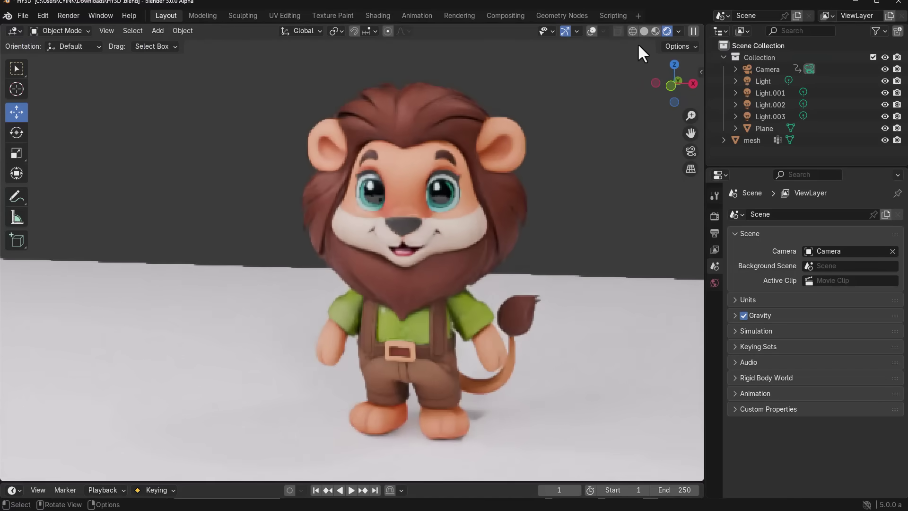
{"action": "left_click", "coordinate": [644, 30]}
{"action": "scroll", "coordinate": [476, 217], "scroll_direction": "down", "scroll_amount": 5}
{"action": "middle_click_drag", "start_coordinate": [476, 217], "coordinate": [496, 252]}
Add a monkey mesh, then resize it and place it beside the lion on the tail side.
{"action": "key", "text": "shift+a"}
{"action": "mouse_move", "coordinate": [431, 271]}
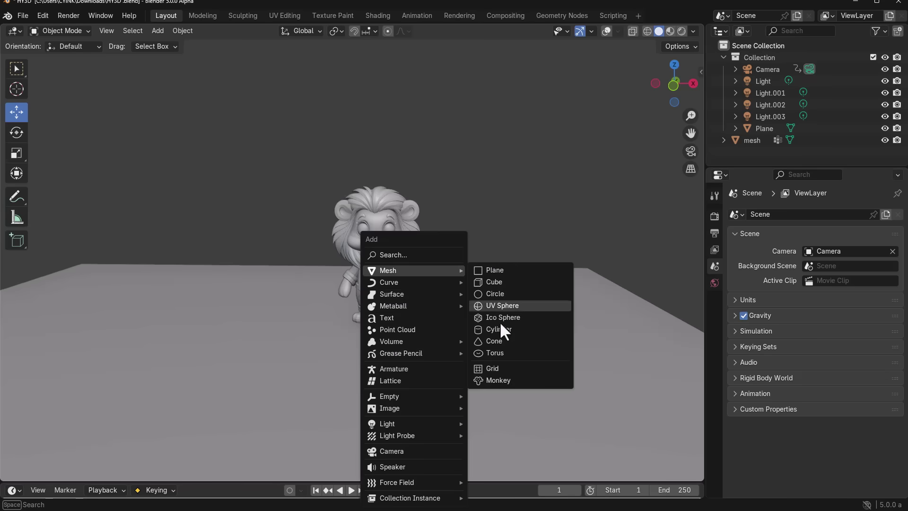
{"action": "left_click", "coordinate": [498, 380]}
{"action": "key", "text": "s"}
{"action": "left_click", "coordinate": [456, 331]}
{"action": "key", "text": "g"}
{"action": "left_click", "coordinate": [477, 265]}
{"action": "middle_click_drag", "start_coordinate": [478, 264], "coordinate": [461, 297], "text": "ctrl"}
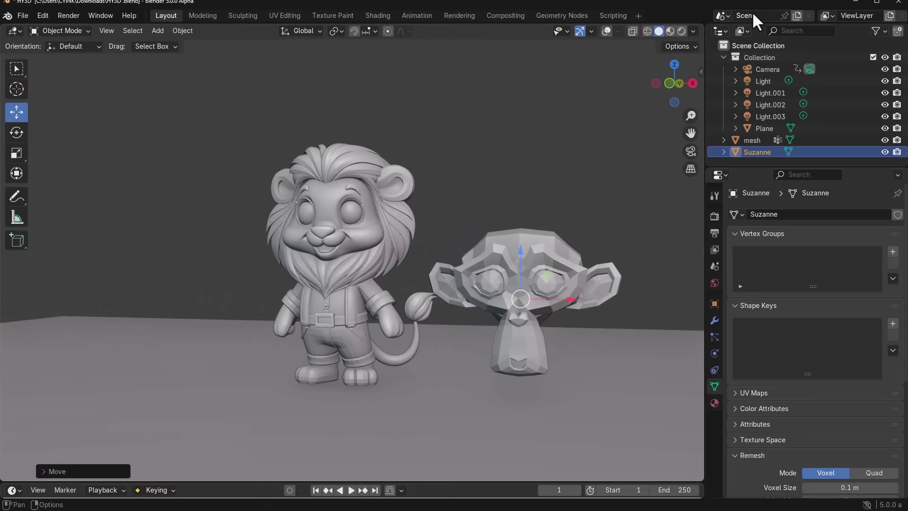
Mark the Suzanne object as an asset.
{"action": "right_click", "coordinate": [771, 152]}
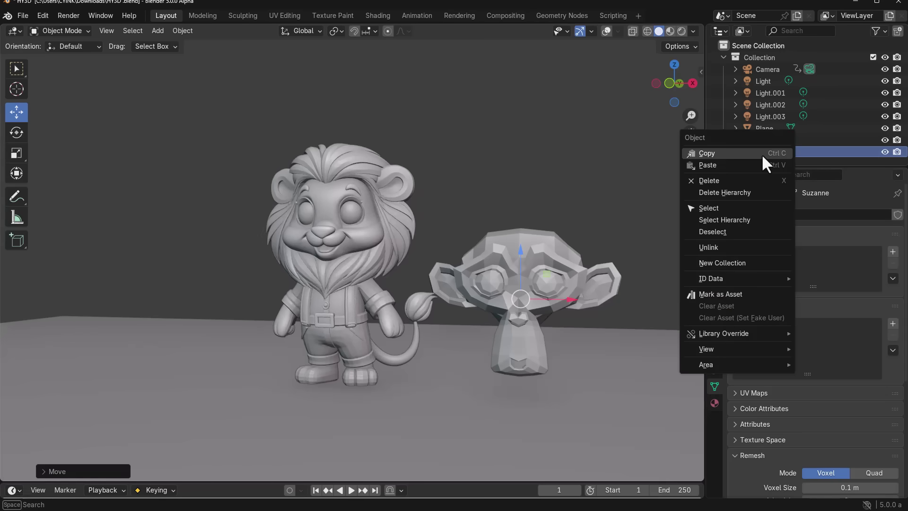
{"action": "left_click", "coordinate": [728, 294]}
Split the 3D viewport vertically and turn the new area into an Asset Browser.
{"action": "left_click_drag", "start_coordinate": [4, 477], "coordinate": [321, 425]}
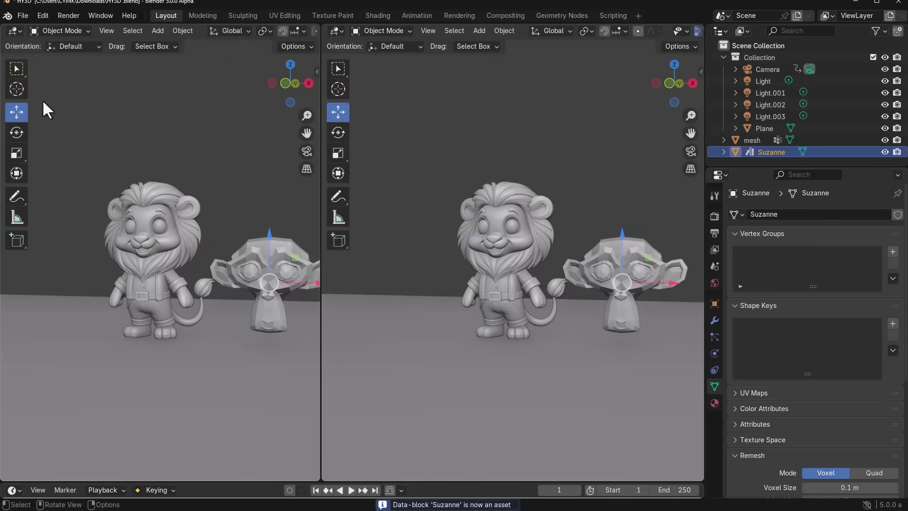
{"action": "left_click", "coordinate": [13, 31]}
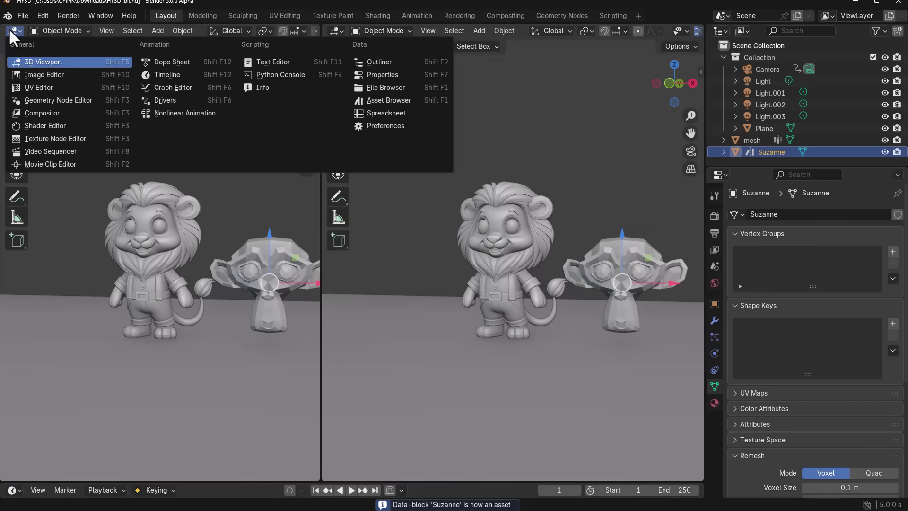
{"action": "left_click", "coordinate": [368, 97]}
Check the Current File assets, and set the Asset Browser to the Unassigned catalog of All Libraries.
{"action": "left_click", "coordinate": [70, 49]}
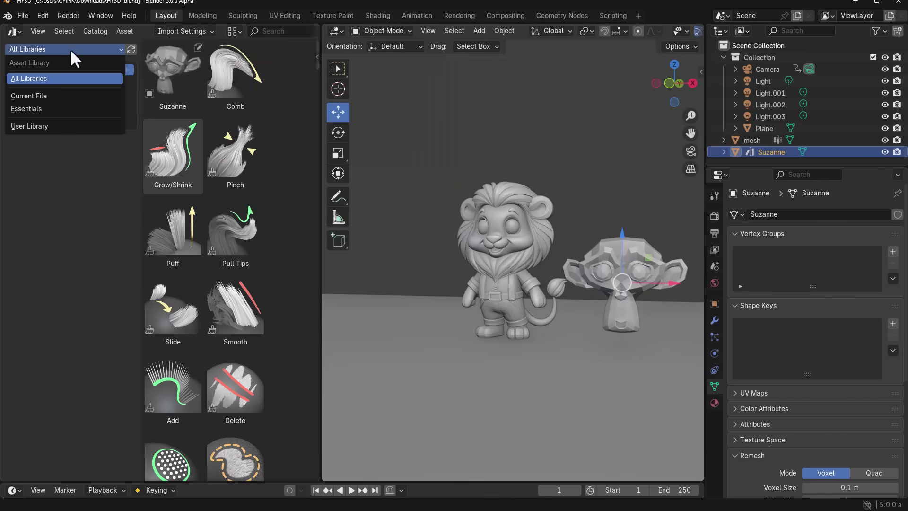
{"action": "left_click", "coordinate": [38, 94]}
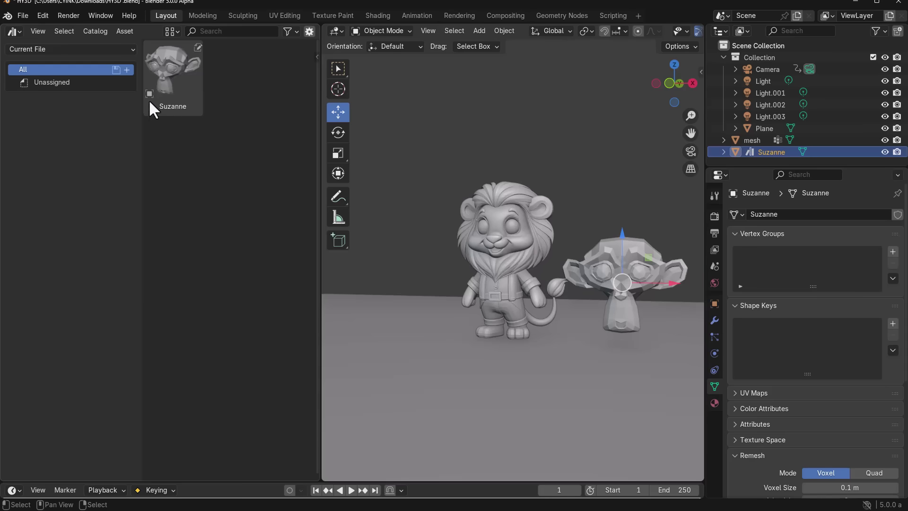
{"action": "left_click", "coordinate": [88, 50]}
{"action": "left_click", "coordinate": [60, 78]}
{"action": "left_click", "coordinate": [54, 120]}
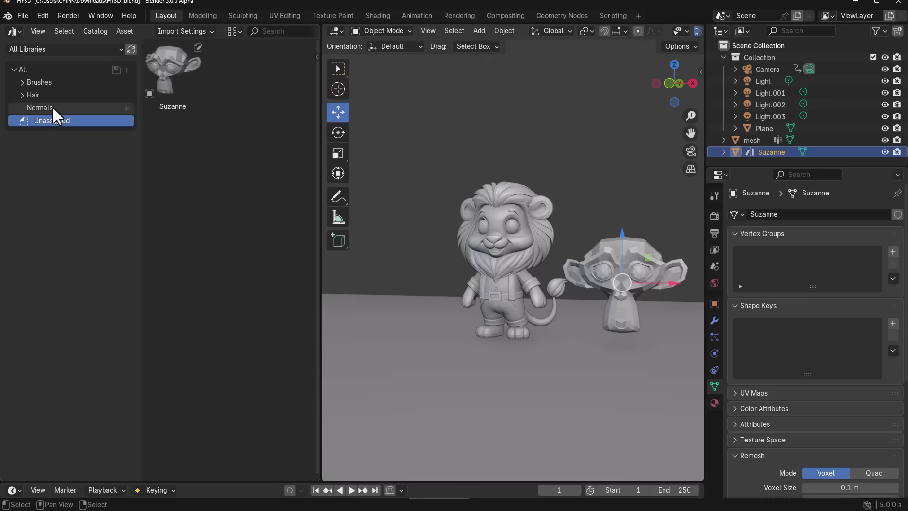
Deselect all objects and mark the whole scene as an asset.
{"action": "middle_click_drag", "start_coordinate": [506, 308], "coordinate": [554, 277]}
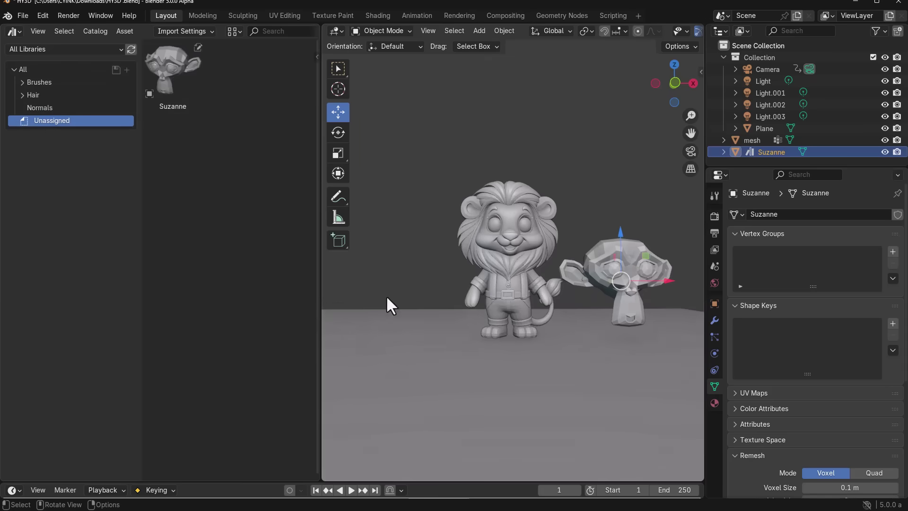
{"action": "key", "text": "alt+a"}
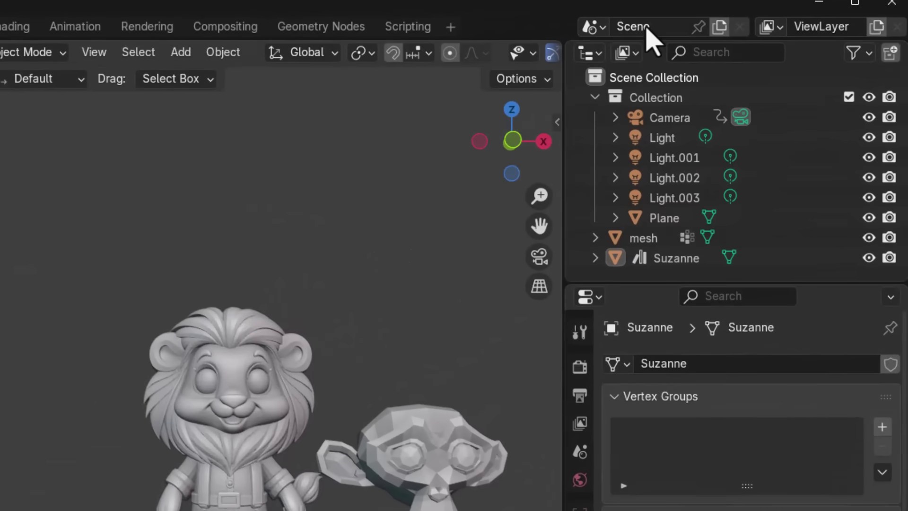
{"action": "right_click", "coordinate": [647, 29]}
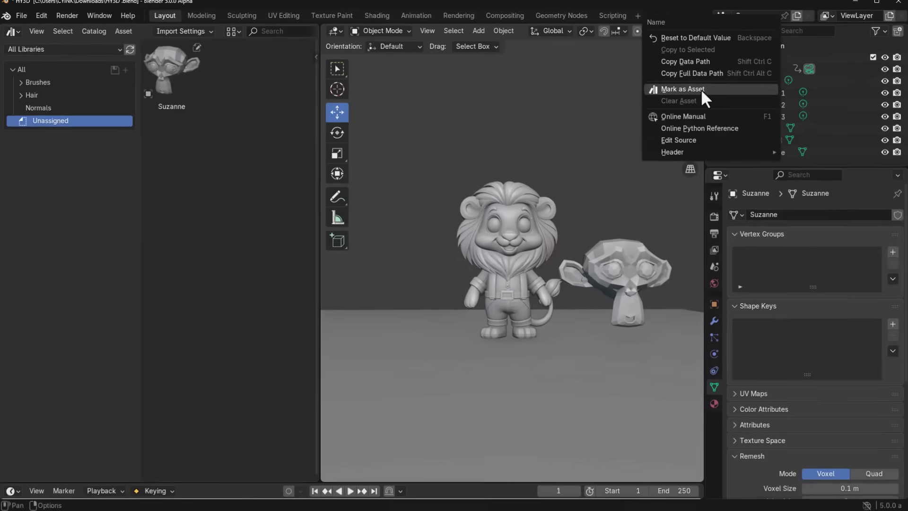
{"action": "left_click", "coordinate": [595, 153]}
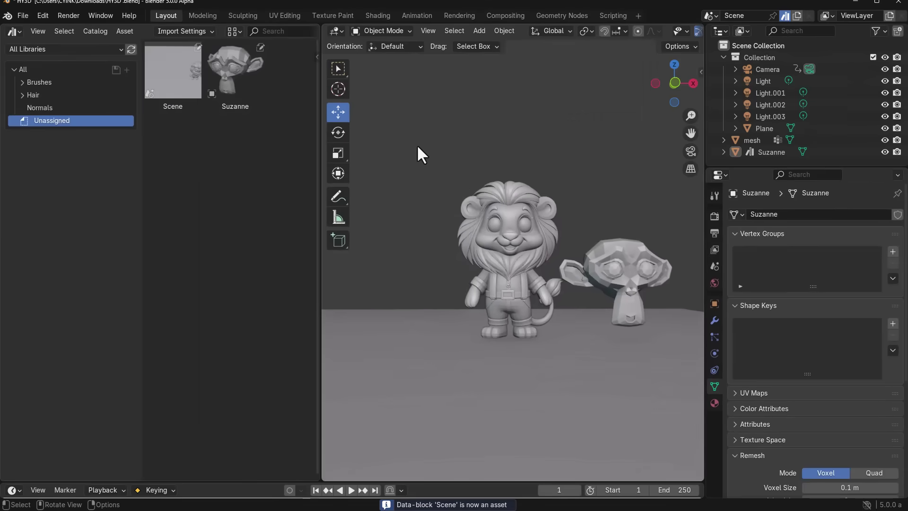
Reframe the camera view on the lion and monkey and regenerate the Scene asset's preview image from it.
{"action": "key", "text": "KP_0"}
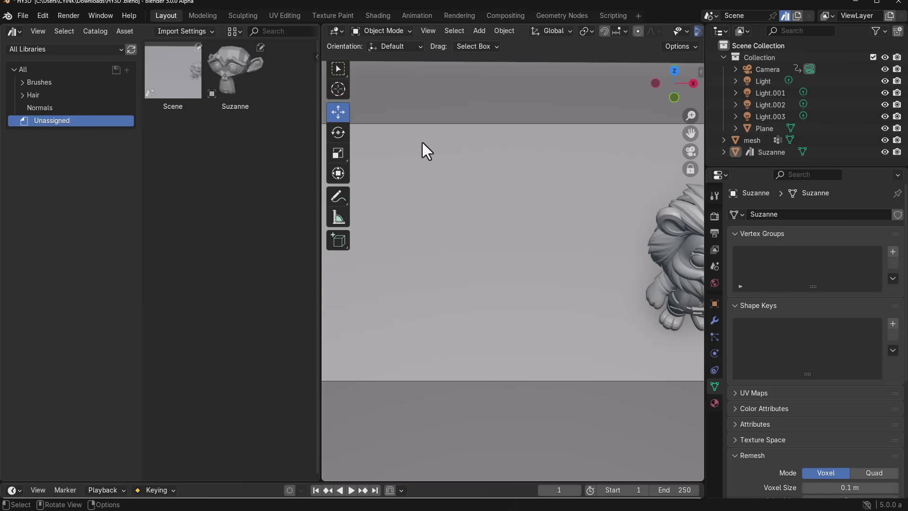
{"action": "mouse_move", "coordinate": [548, 229]}
{"action": "middle_mouse_down"}
{"action": "mouse_move", "coordinate": [551, 254]}
{"action": "mouse_move", "coordinate": [583, 258]}
{"action": "mouse_move", "coordinate": [589, 195]}
{"action": "mouse_move", "coordinate": [533, 232]}
{"action": "mouse_move", "coordinate": [558, 233]}
{"action": "middle_mouse_up"}
{"action": "left_click", "coordinate": [152, 79]}
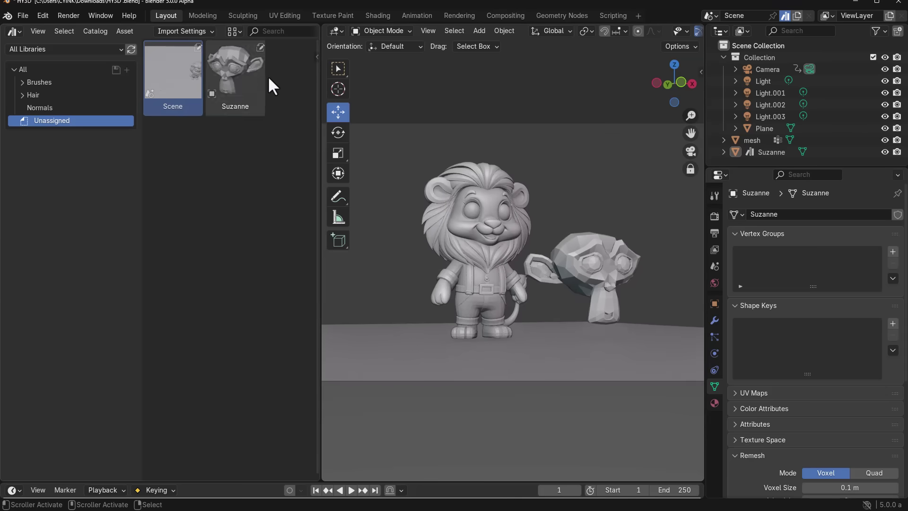
{"action": "left_click", "coordinate": [315, 56]}
{"action": "left_click", "coordinate": [308, 175]}
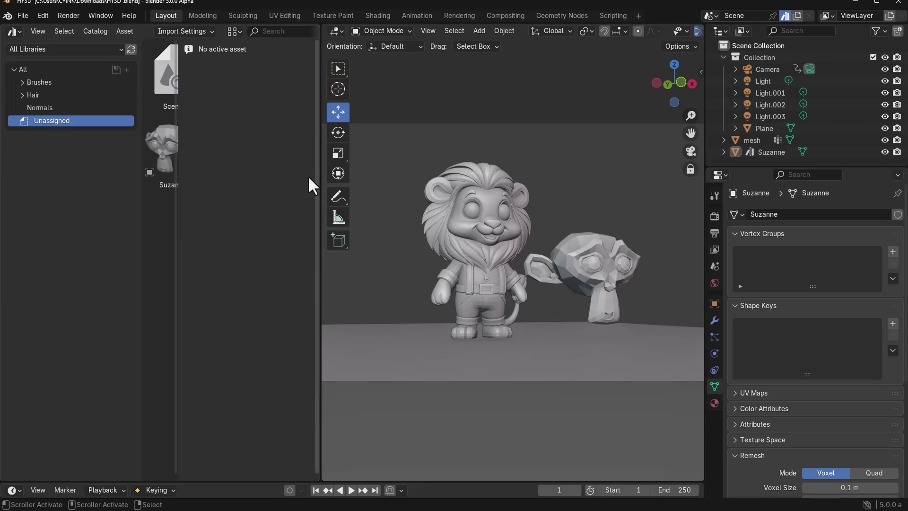
{"action": "left_click_drag", "start_coordinate": [178, 229], "coordinate": [276, 241]}
{"action": "middle_click_drag", "start_coordinate": [487, 235], "coordinate": [566, 210]}
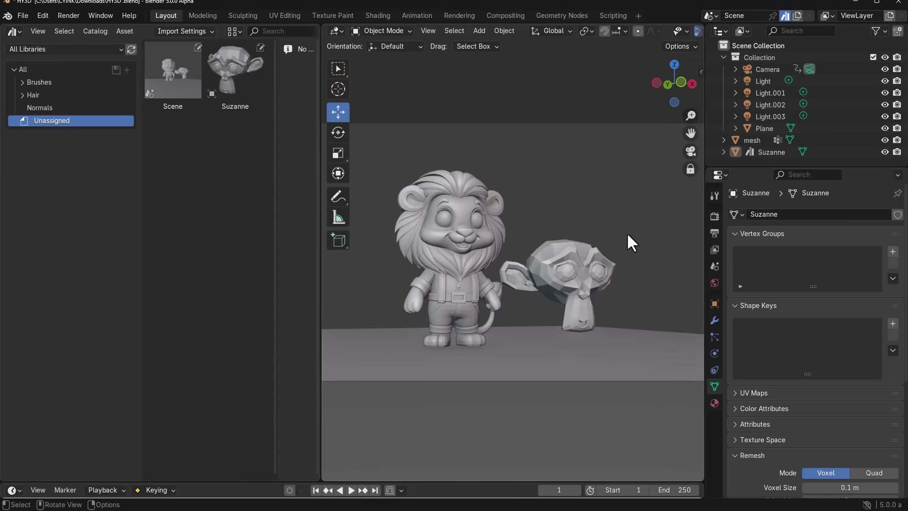
Create a new empty scene and widen the 3D viewport next to the Asset Browser.
{"action": "left_click", "coordinate": [797, 15]}
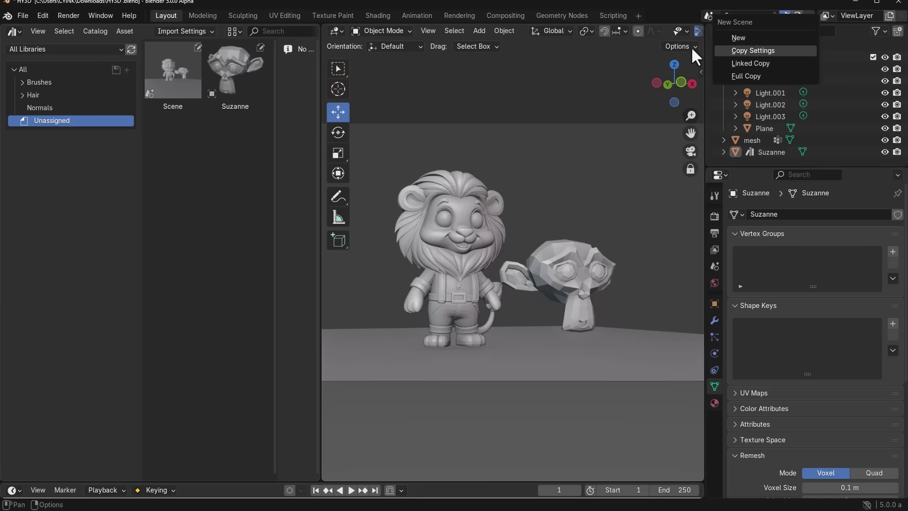
{"action": "left_click", "coordinate": [744, 38]}
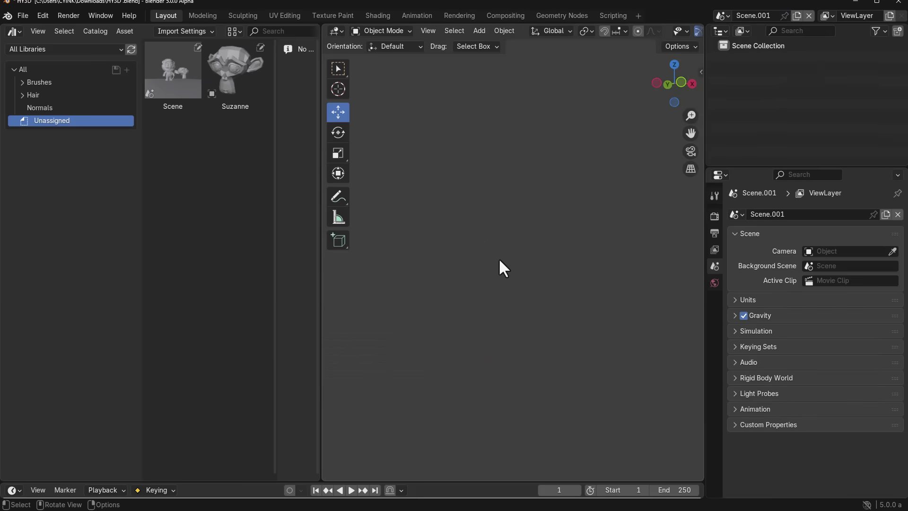
{"action": "left_click_drag", "start_coordinate": [322, 291], "coordinate": [232, 290]}
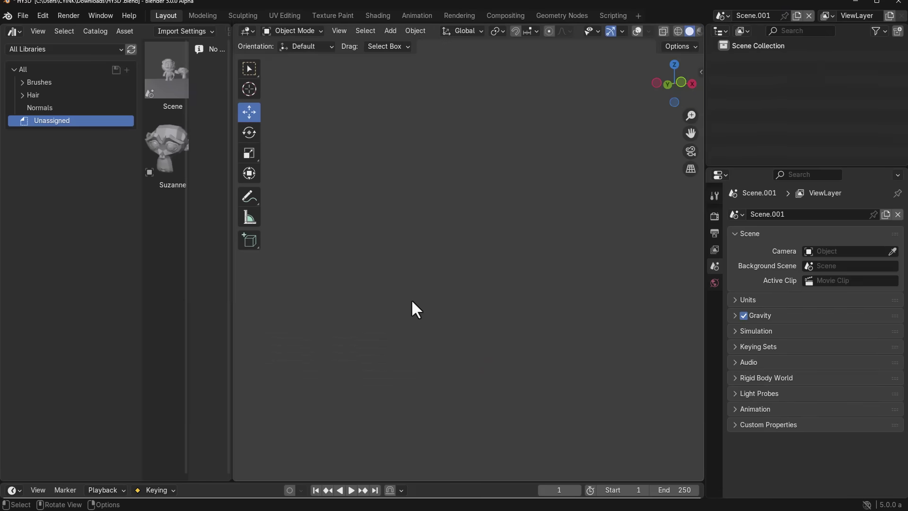
Turn on the viewport overlays and add a torus mesh at the world origin.
{"action": "left_click", "coordinate": [637, 31]}
{"action": "middle_click_drag", "start_coordinate": [521, 194], "coordinate": [400, 227]}
{"action": "key", "text": "shift+a"}
{"action": "mouse_move", "coordinate": [407, 228]}
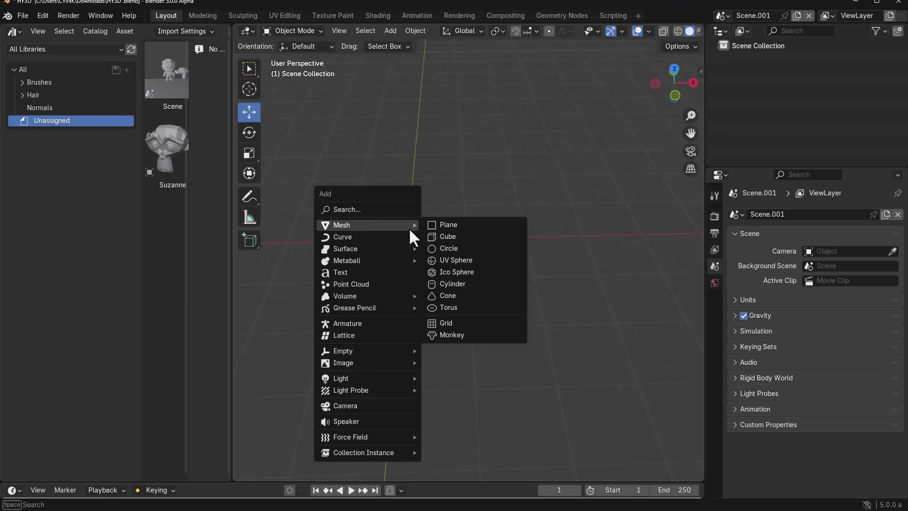
{"action": "left_click", "coordinate": [457, 307]}
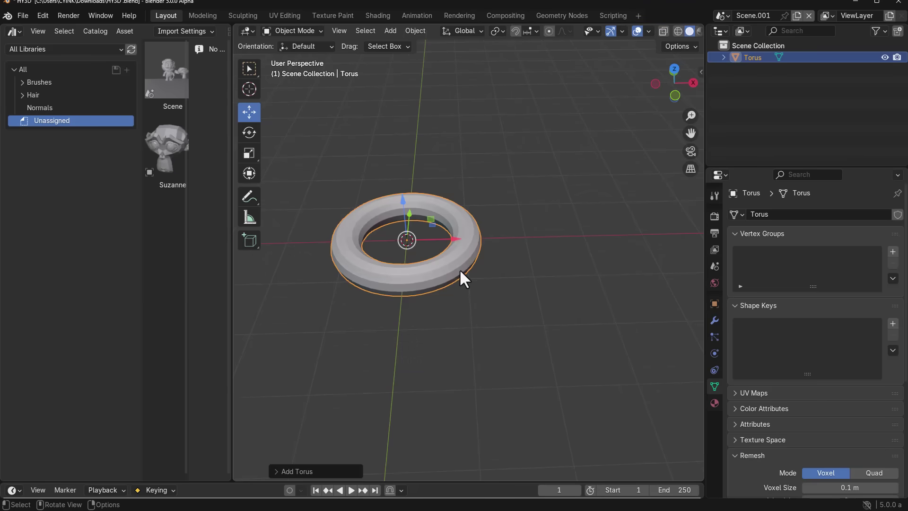
Add a cube at the origin and scale it down to fit inside the torus's hole.
{"action": "key", "text": "shift+a"}
{"action": "mouse_move", "coordinate": [461, 265]}
{"action": "left_click", "coordinate": [520, 278]}
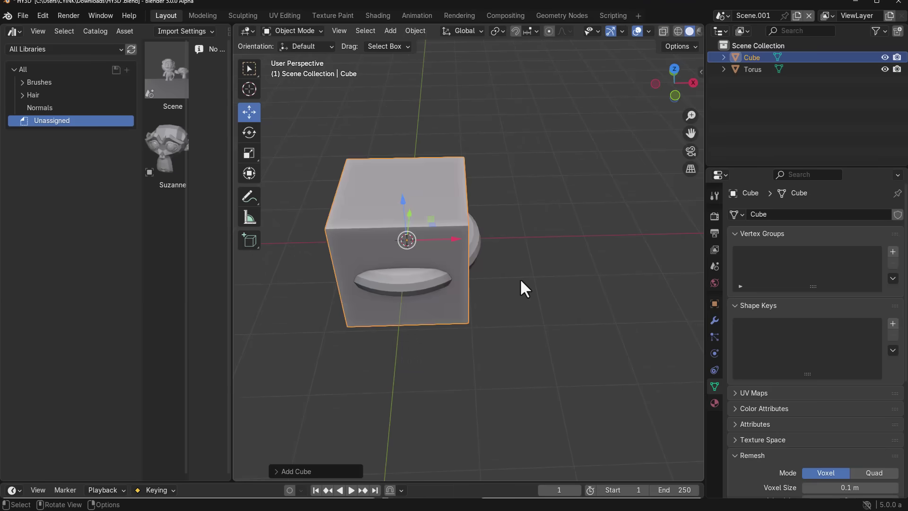
{"action": "key", "text": "s"}
{"action": "left_click", "coordinate": [415, 315]}
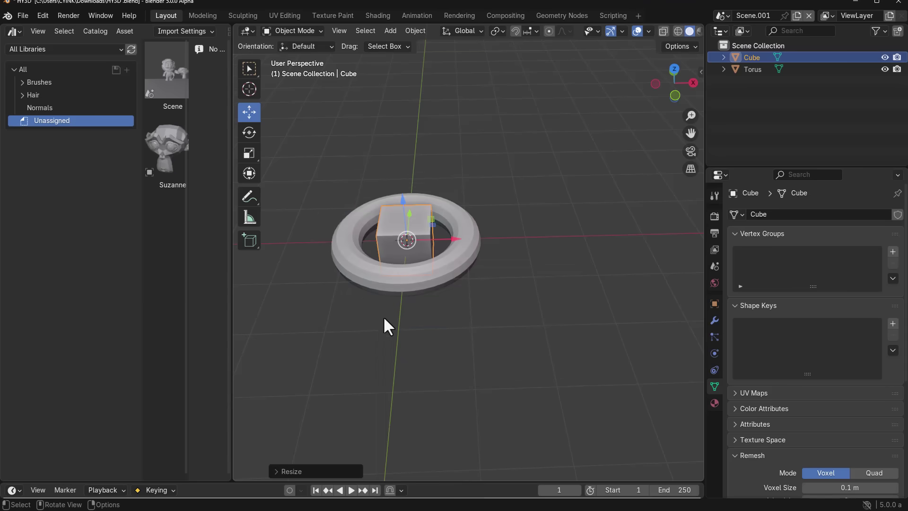
Add a grid mesh at the origin and scale it up into a floor extending well beyond the torus.
{"action": "middle_click_drag", "start_coordinate": [415, 317], "coordinate": [357, 291]}
{"action": "key", "text": "shift+a"}
{"action": "mouse_move", "coordinate": [410, 270]}
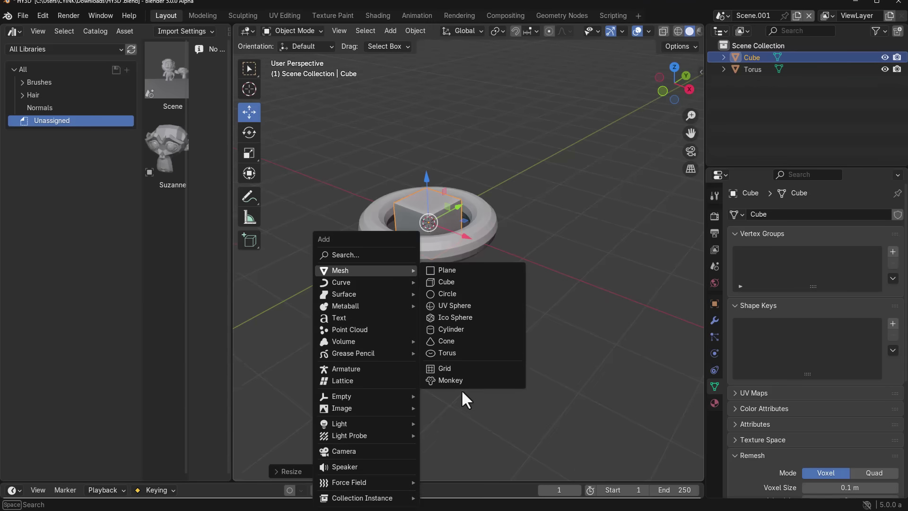
{"action": "left_click", "coordinate": [461, 368]}
{"action": "scroll", "coordinate": [429, 313], "scroll_direction": "down", "scroll_amount": 2}
{"action": "key", "text": "s"}
{"action": "left_click", "coordinate": [577, 422]}
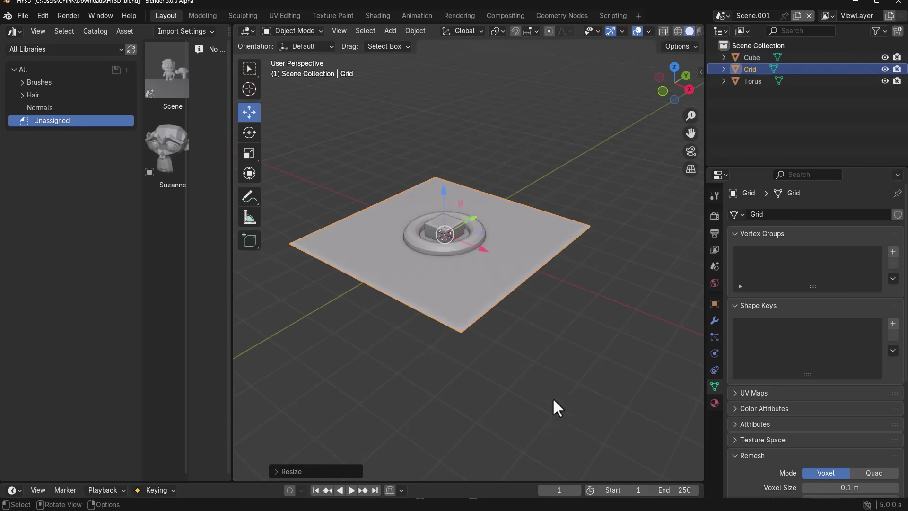
{"action": "scroll", "coordinate": [489, 285], "scroll_direction": "up", "scroll_amount": 5}
{"action": "middle_click_drag", "start_coordinate": [472, 280], "coordinate": [523, 316], "text": "shift"}
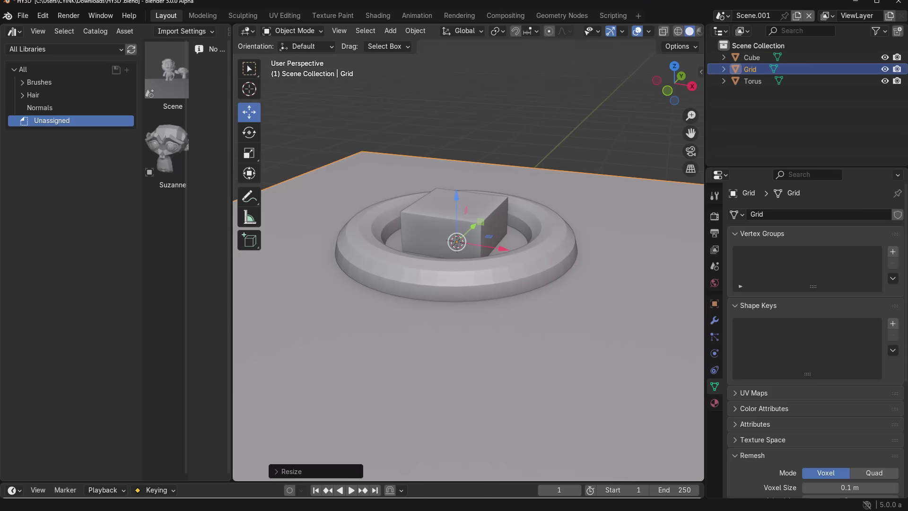
Rename the new scene to Basic and mark it as an asset.
{"action": "double_click", "coordinate": [764, 15]}
{"action": "type", "text": "Basic"}
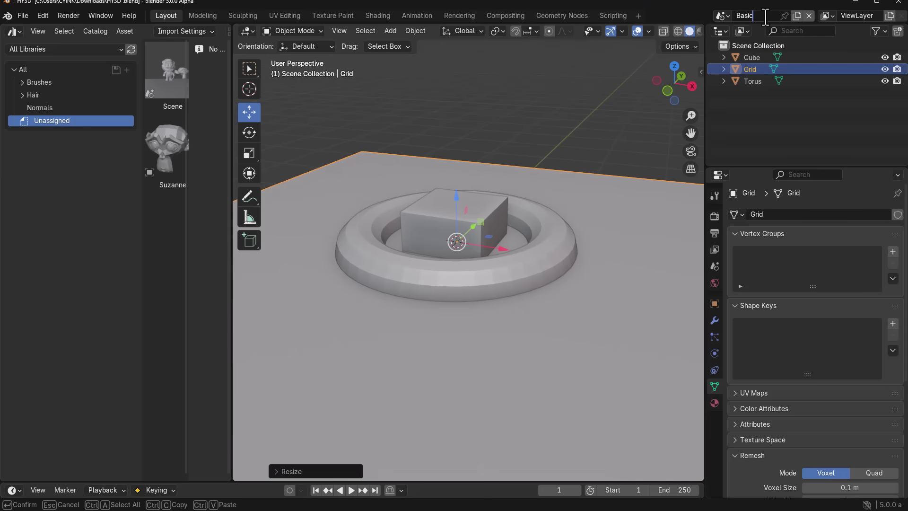
{"action": "key", "text": "Return"}
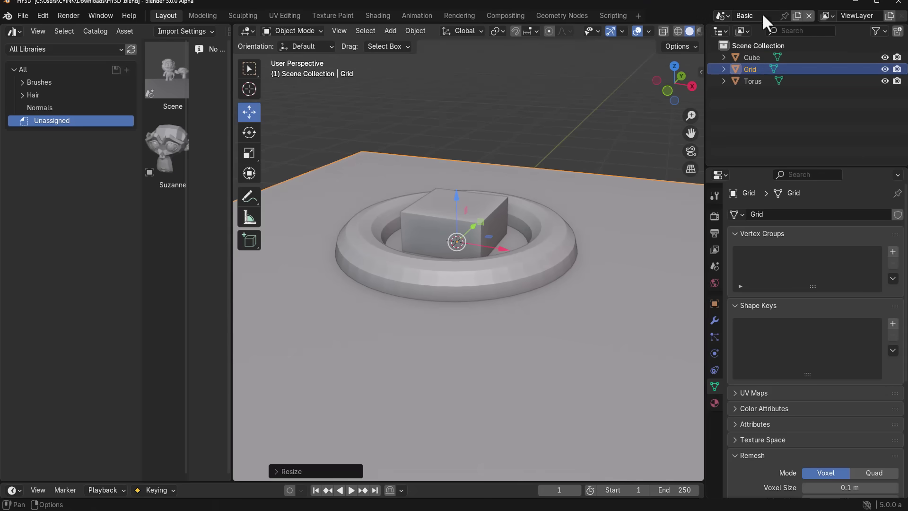
{"action": "right_click", "coordinate": [755, 15]}
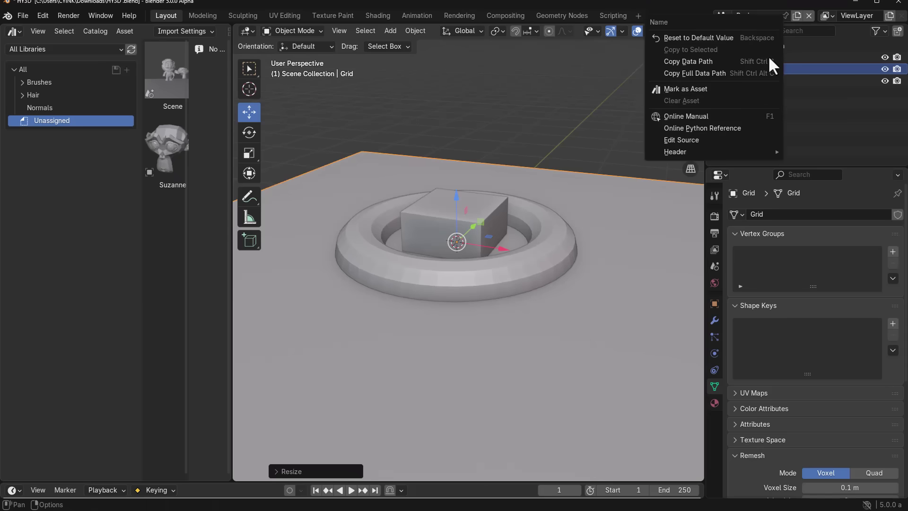
{"action": "left_click", "coordinate": [712, 89]}
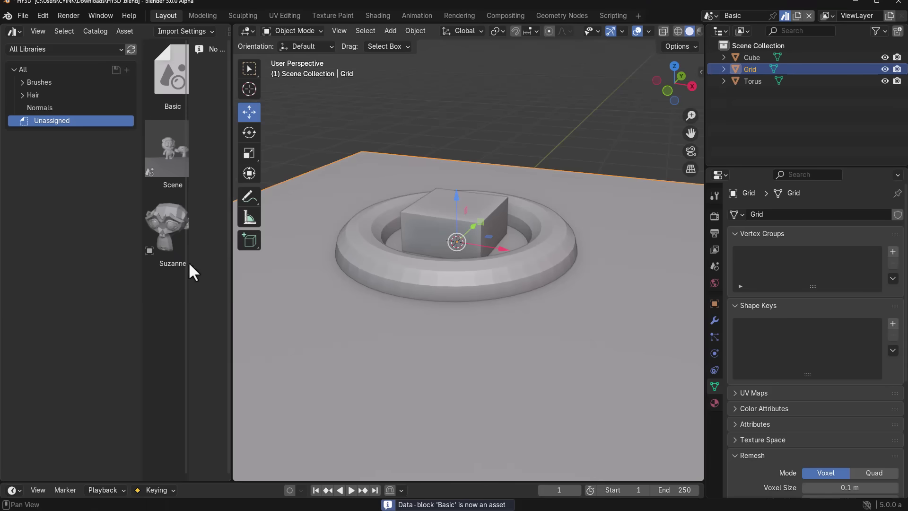
Add a camera that frames the torus, cube and floor, and generate the preview image of the Basic scene asset.
{"action": "left_click_drag", "start_coordinate": [231, 270], "coordinate": [405, 265]}
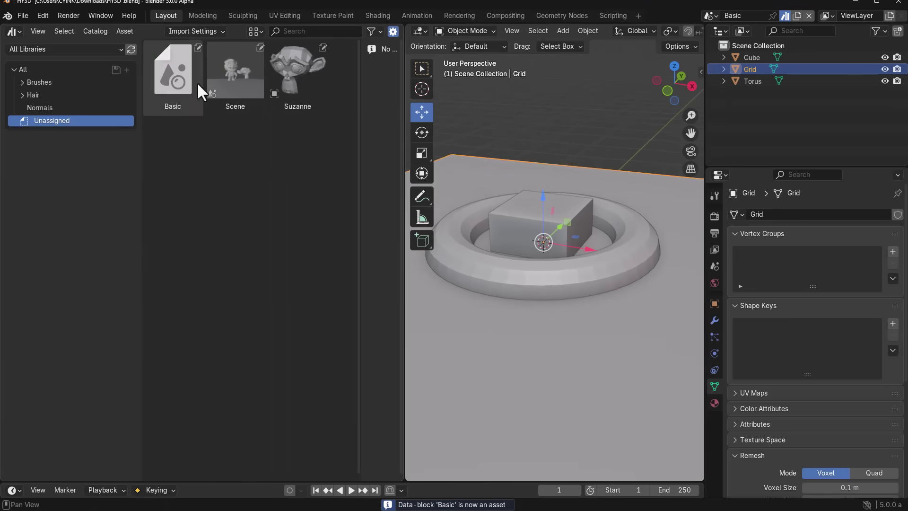
{"action": "left_click", "coordinate": [165, 91]}
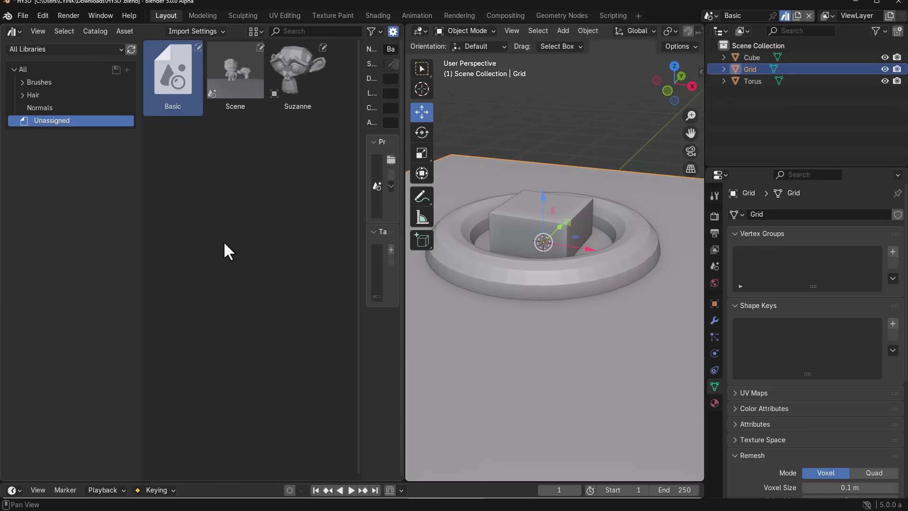
{"action": "left_click", "coordinate": [512, 144]}
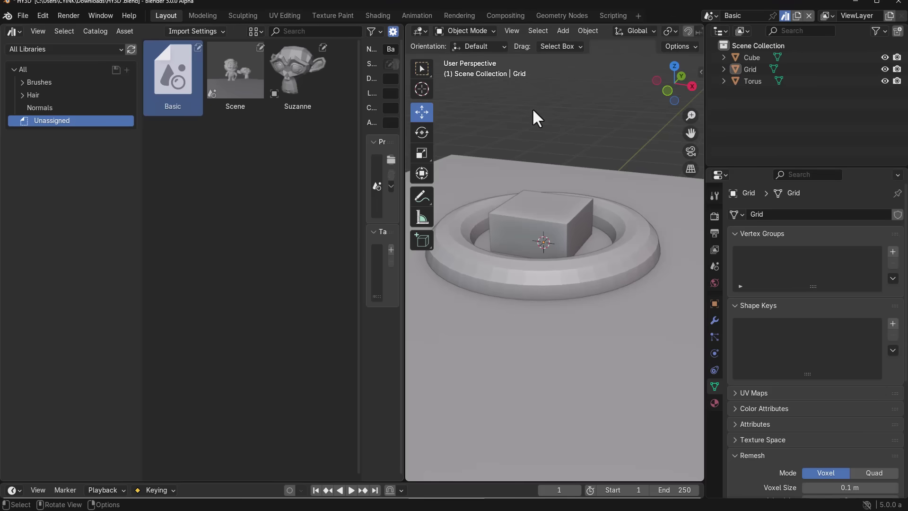
{"action": "key", "text": "shift+a"}
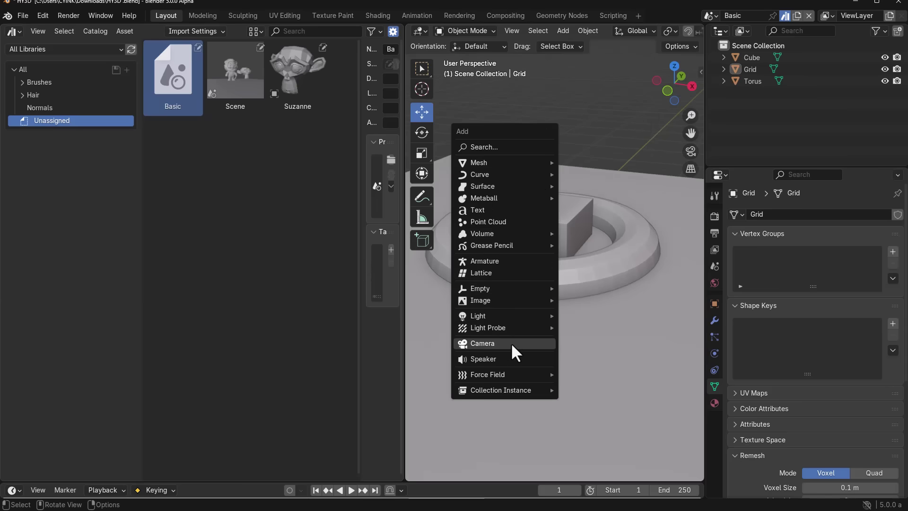
{"action": "left_click", "coordinate": [513, 348]}
{"action": "key", "text": "KP_0"}
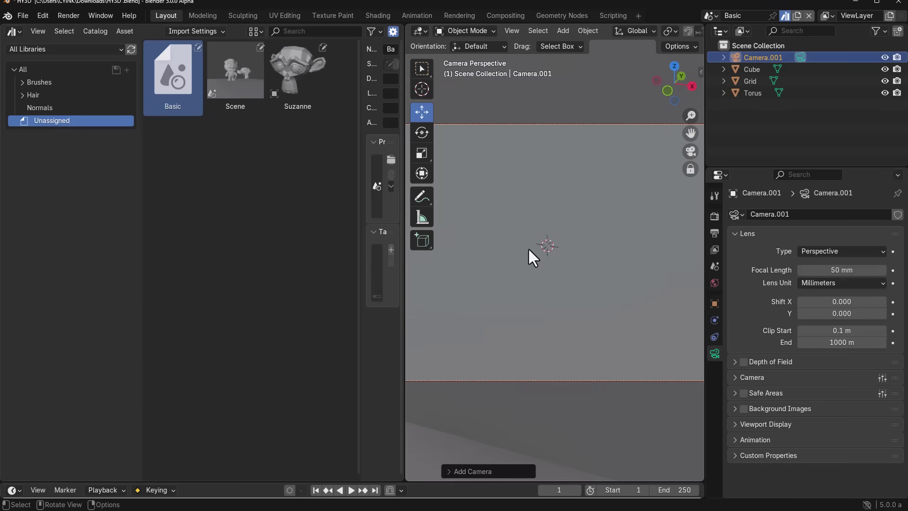
{"action": "scroll", "coordinate": [525, 318], "scroll_direction": "down", "scroll_amount": 10}
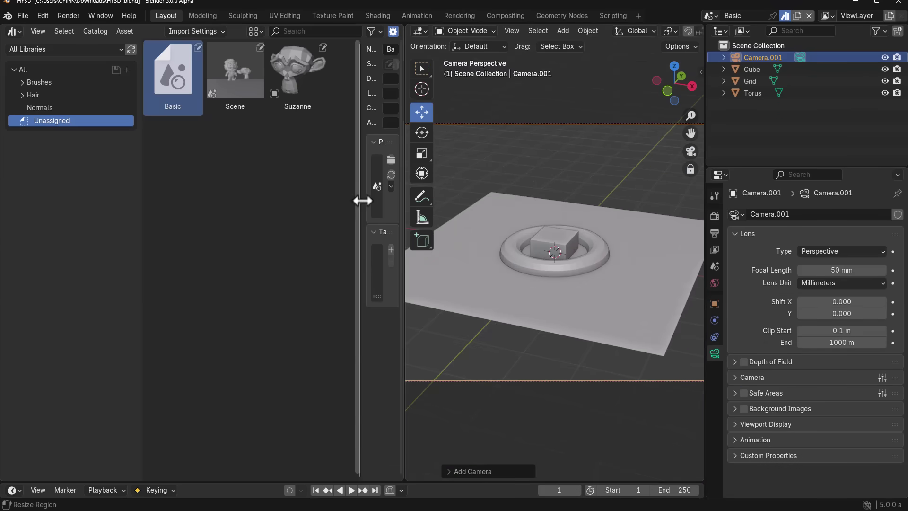
{"action": "left_click_drag", "start_coordinate": [361, 198], "coordinate": [267, 193]}
{"action": "left_click", "coordinate": [388, 175]}
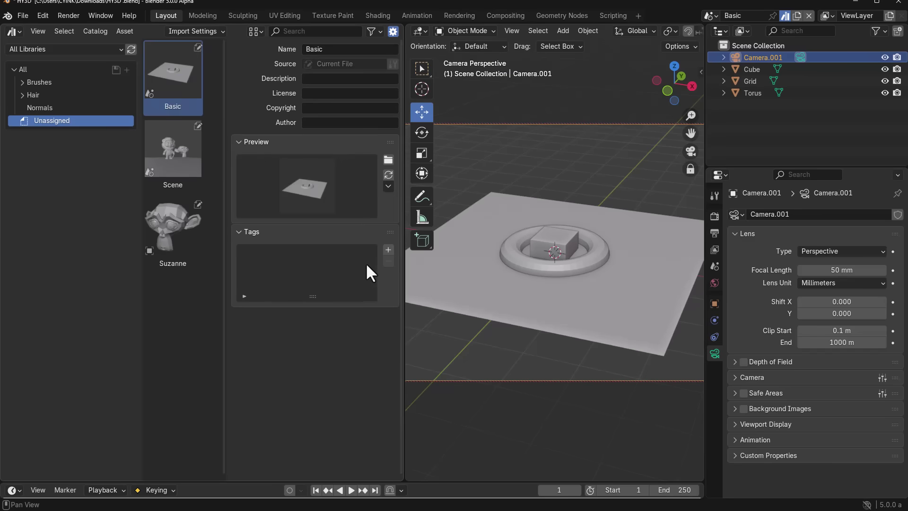
Create a new scene and bring the Scene asset from the Asset Browser into the 3D viewport.
{"action": "left_click_drag", "start_coordinate": [404, 263], "coordinate": [290, 262]}
{"action": "left_click", "coordinate": [796, 17]}
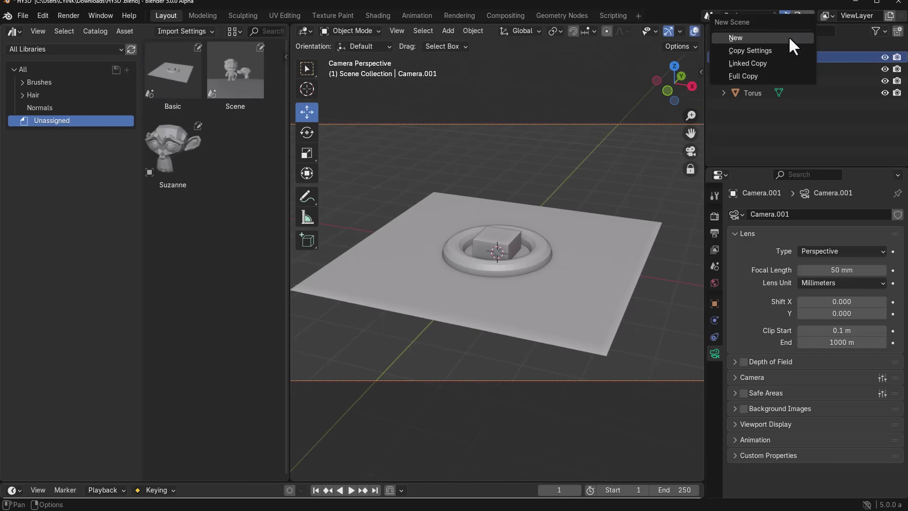
{"action": "left_click", "coordinate": [787, 36]}
{"action": "left_click_drag", "start_coordinate": [214, 64], "coordinate": [486, 244]}
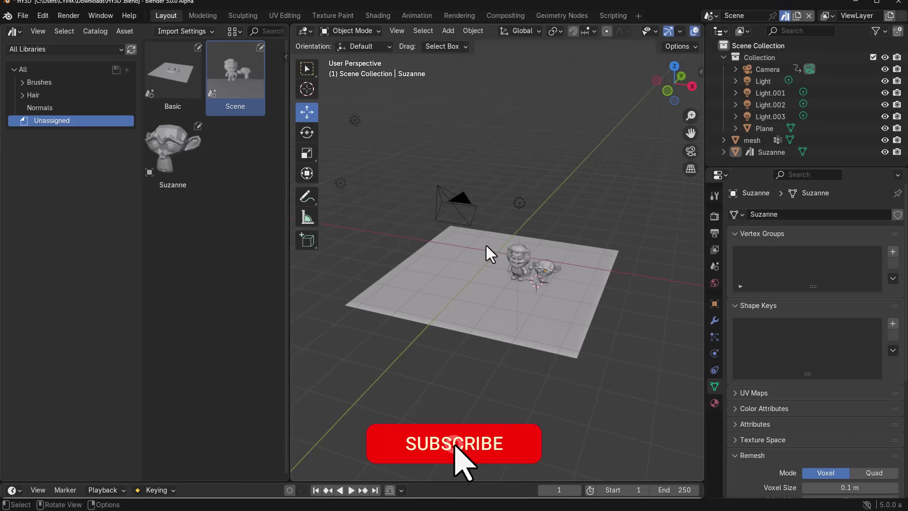
Place another copy of the Suzanne asset on the plane, apart from the lion figure and the existing Suzanne.
{"action": "left_click_drag", "start_coordinate": [189, 169], "coordinate": [452, 288]}
{"action": "middle_click_drag", "start_coordinate": [452, 288], "coordinate": [509, 303]}
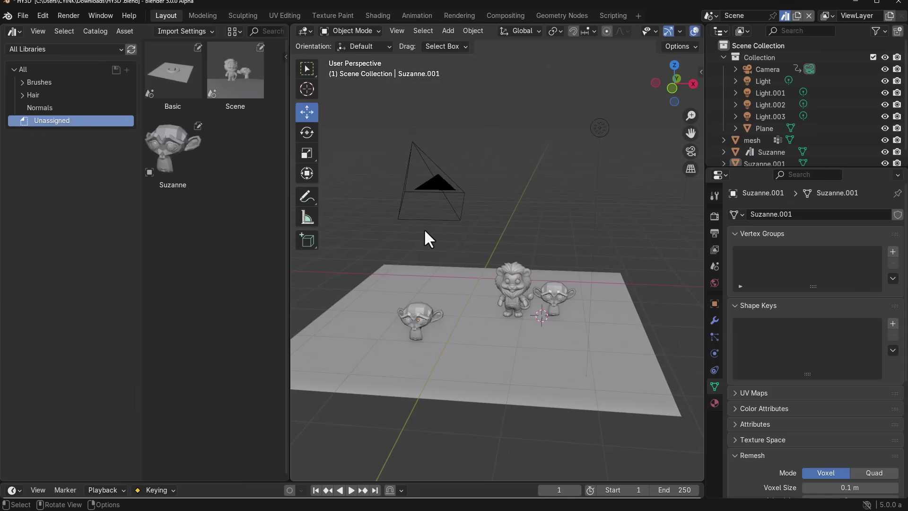
{"action": "middle_click_drag", "start_coordinate": [424, 228], "coordinate": [447, 267]}
{"action": "scroll", "coordinate": [449, 253], "scroll_direction": "down", "scroll_amount": 3}
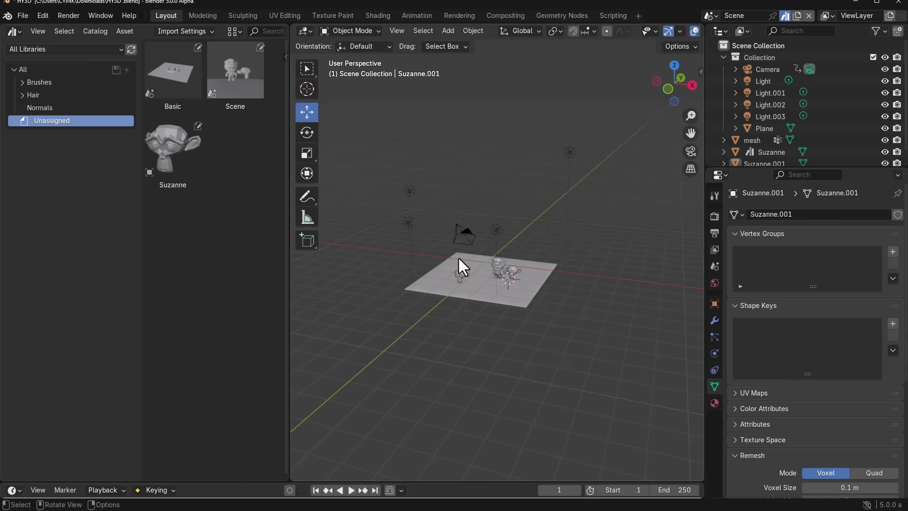
{"action": "scroll", "coordinate": [457, 279], "scroll_direction": "up", "scroll_amount": 2}
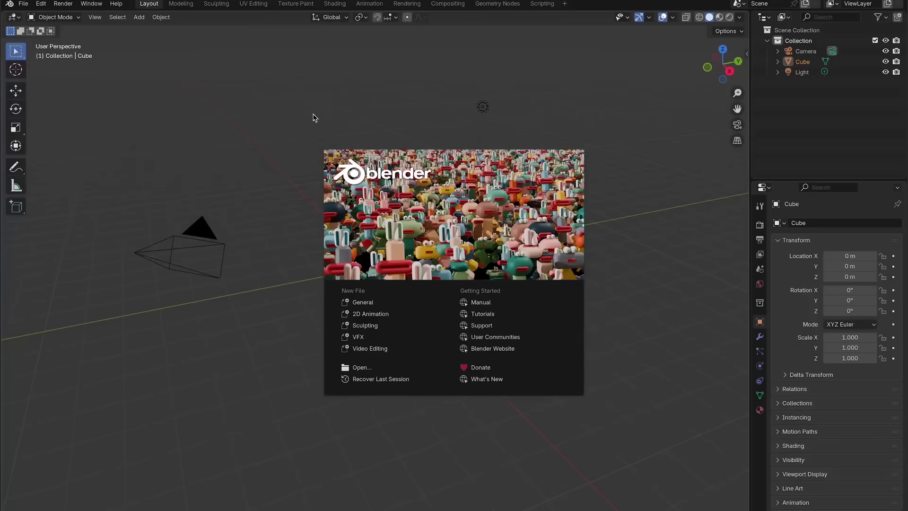
{"action": "left_click", "coordinate": [233, 300]}
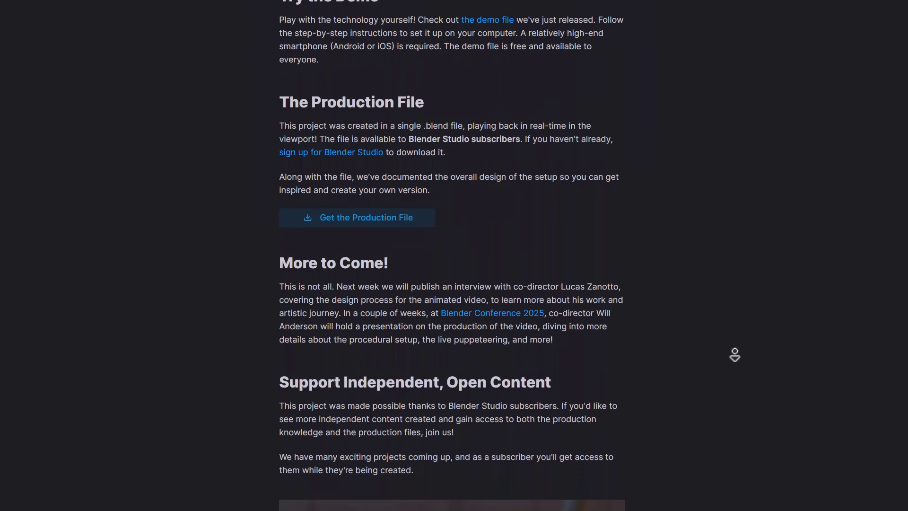
In the Blender Studio blog post, open the article about the Impulse Purchase production file.
{"action": "middle_click", "coordinate": [734, 354]}
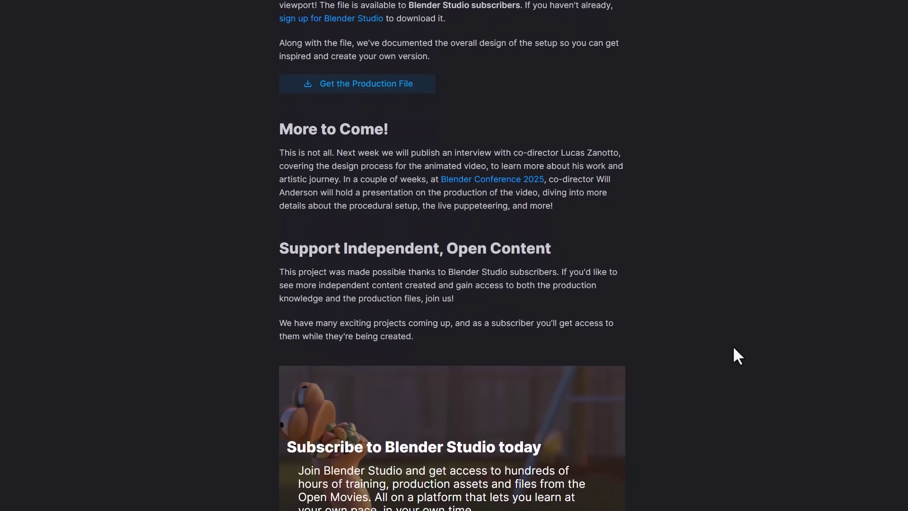
{"action": "scroll", "coordinate": [472, 378], "scroll_direction": "up", "scroll_amount": 6}
{"action": "left_click", "coordinate": [333, 371]}
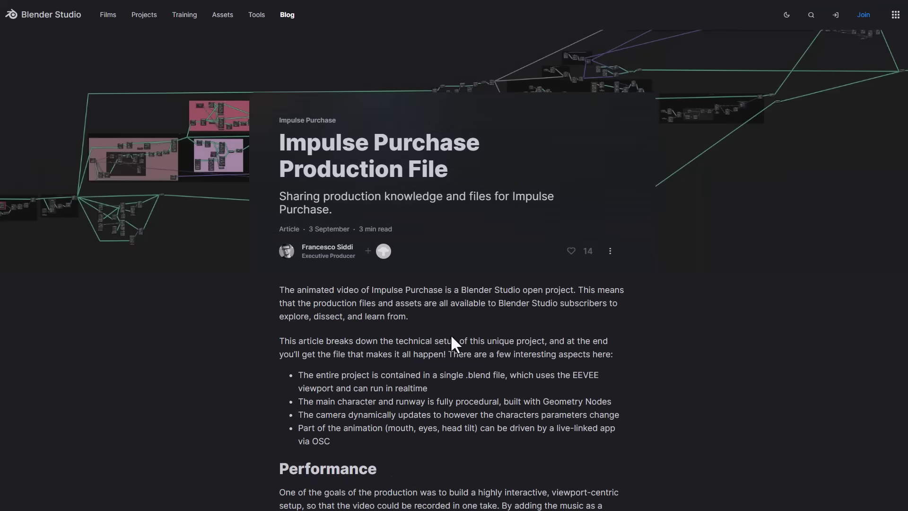
Examine the production file article, including its live puppeteering setup diagram and the download section.
{"action": "scroll", "coordinate": [468, 294], "scroll_direction": "down", "scroll_amount": 12}
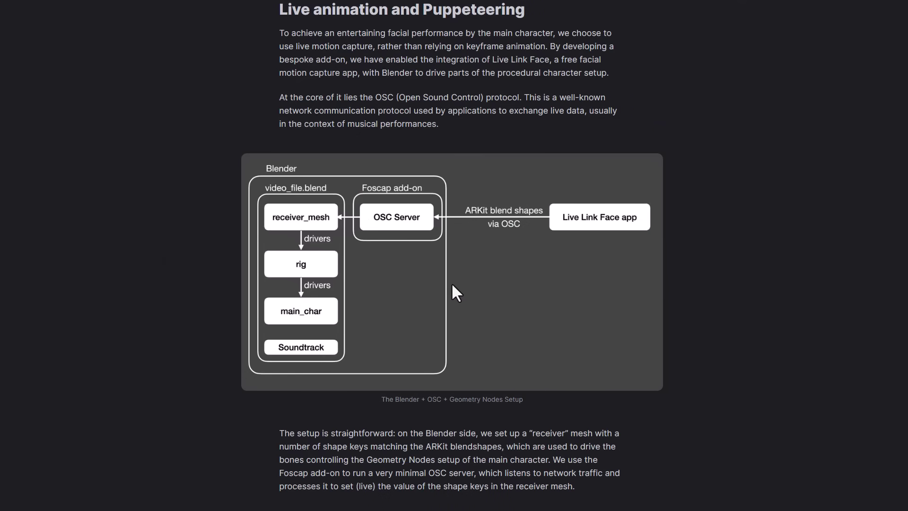
{"action": "scroll", "coordinate": [491, 281], "scroll_direction": "down", "scroll_amount": 8}
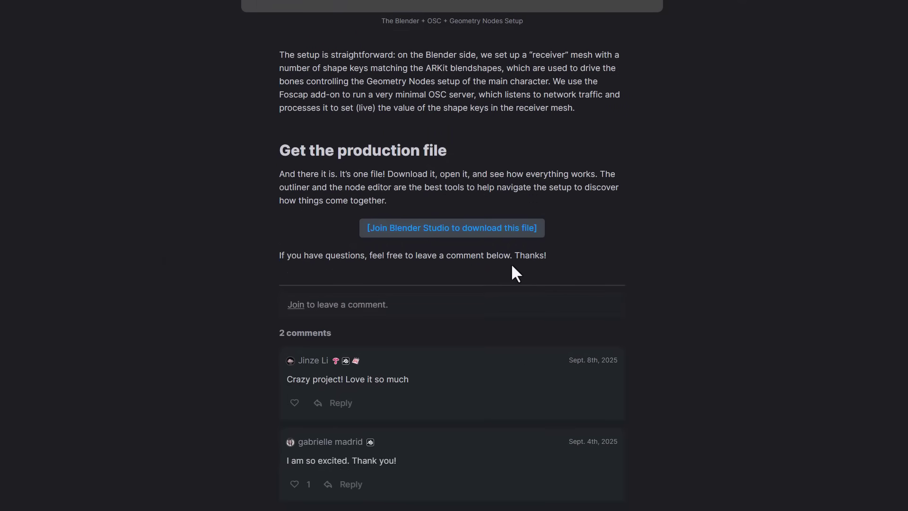
{"action": "scroll", "coordinate": [522, 256], "scroll_direction": "up", "scroll_amount": 8}
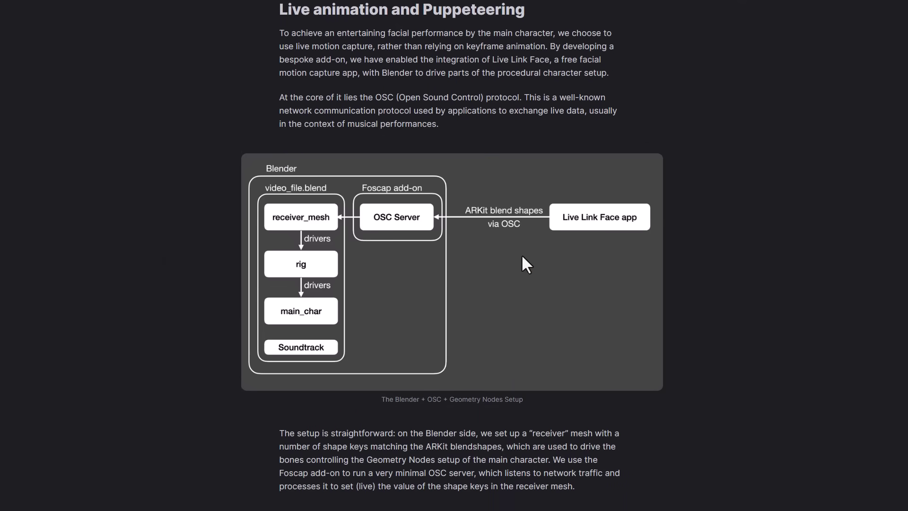
{"action": "scroll", "coordinate": [523, 256], "scroll_direction": "up", "scroll_amount": 10}
{"action": "scroll", "coordinate": [523, 258], "scroll_direction": "down", "scroll_amount": 12}
{"action": "scroll", "coordinate": [524, 258], "scroll_direction": "down", "scroll_amount": 4}
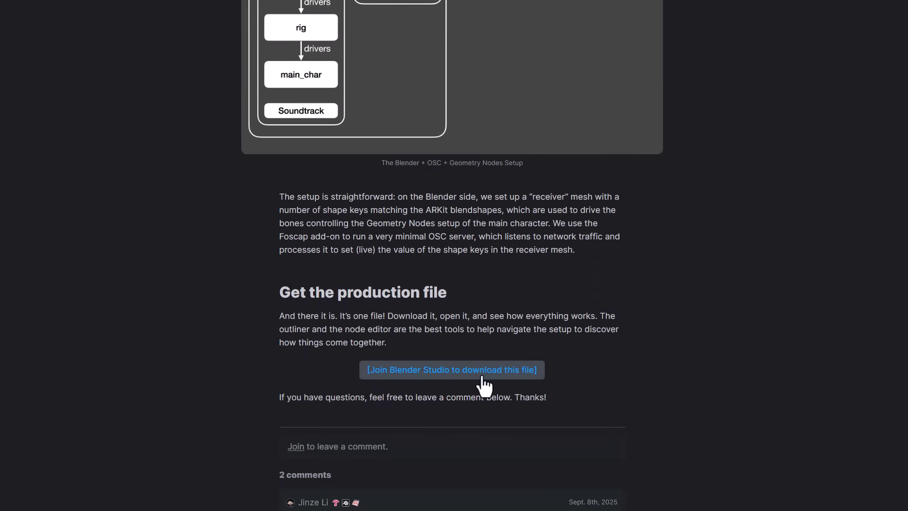
Return to the previous blog post and open its demo file link.
{"action": "scroll", "coordinate": [510, 369], "scroll_direction": "up", "scroll_amount": 12}
{"action": "key", "text": "alt+Left"}
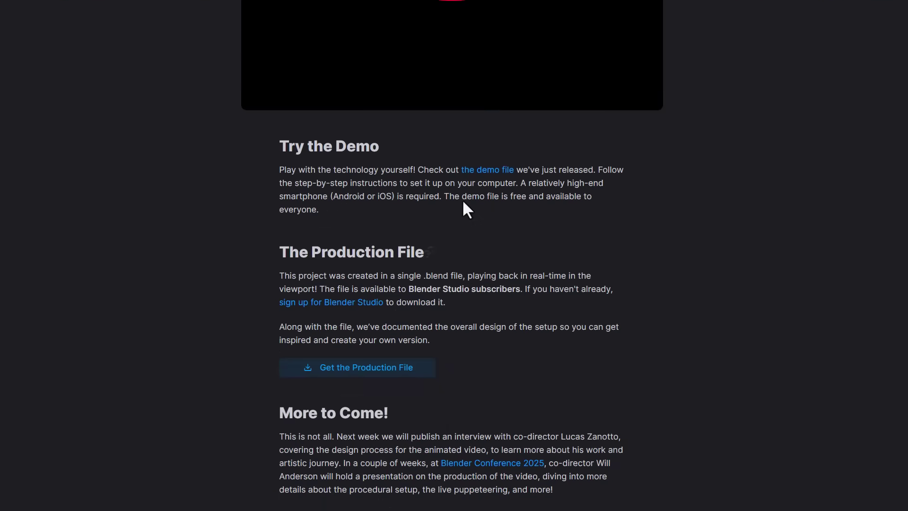
{"action": "left_click", "coordinate": [473, 172]}
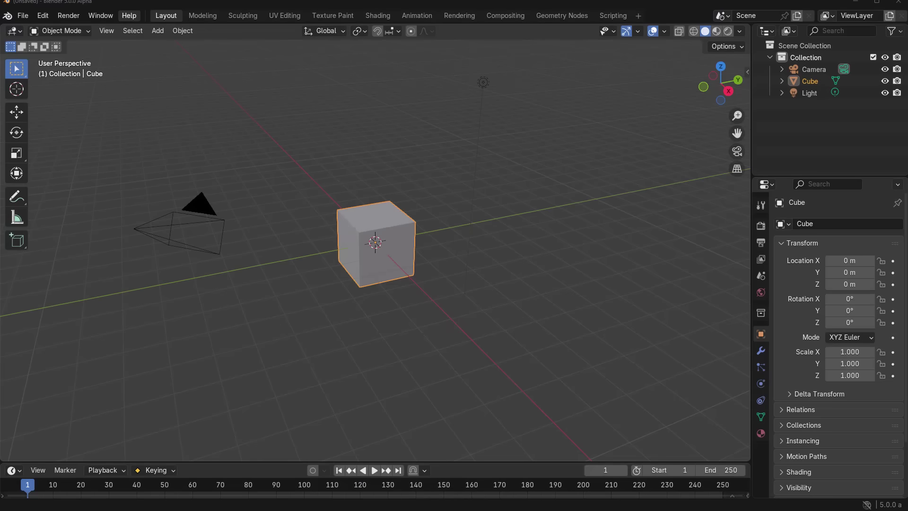
Switch to Blender and install the legacy add-on from disk with Overwrite and Enable on Install on.
{"action": "left_click_drag", "start_coordinate": [505, 184], "coordinate": [504, 183]}
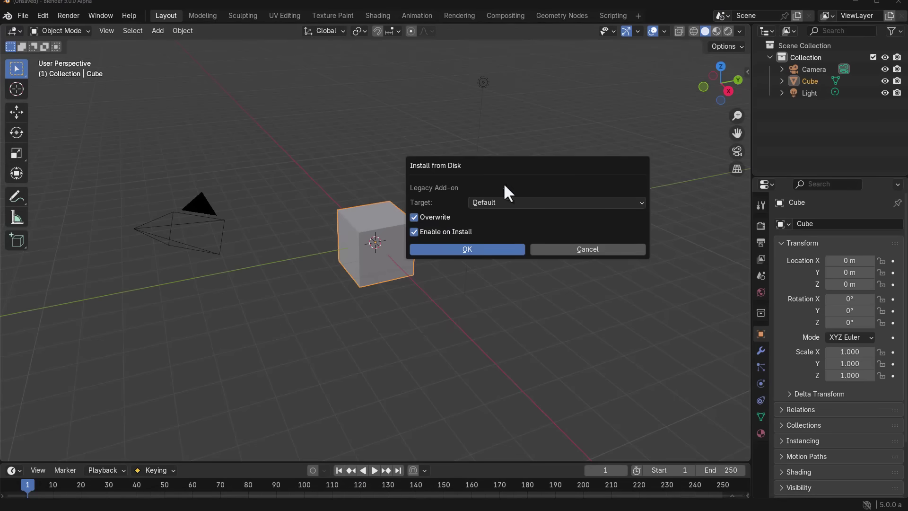
{"action": "left_click", "coordinate": [481, 249]}
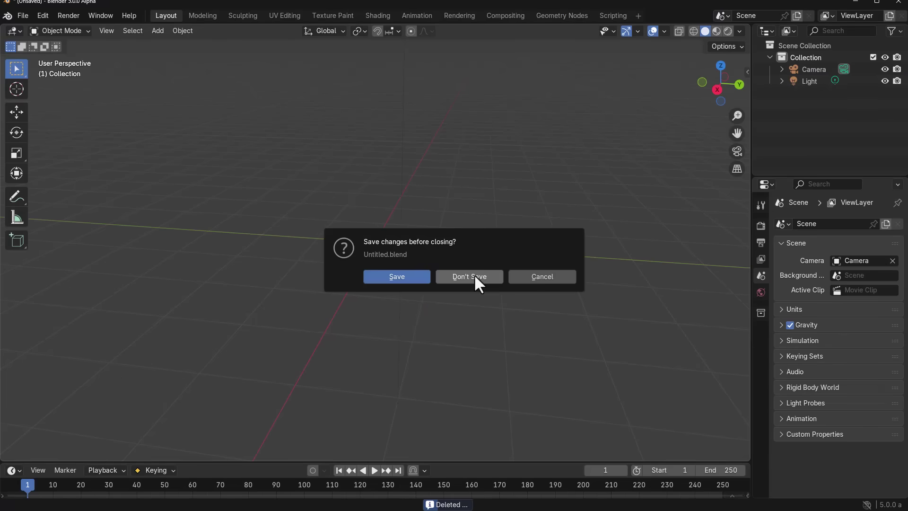
Open the Impulse Purchase demo file without saving, with script execution permanently allowed, and display it in rendered shading.
{"action": "left_click", "coordinate": [474, 277]}
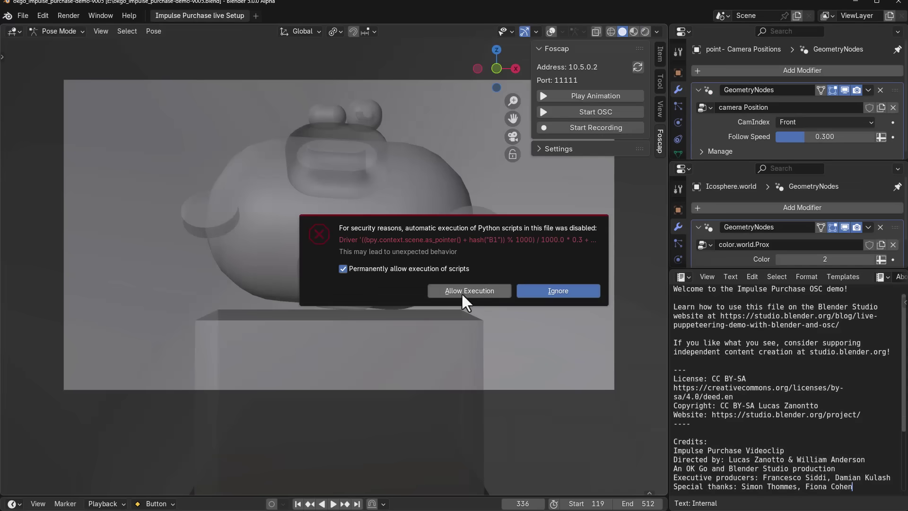
{"action": "left_click", "coordinate": [416, 290]}
{"action": "left_click", "coordinate": [645, 32]}
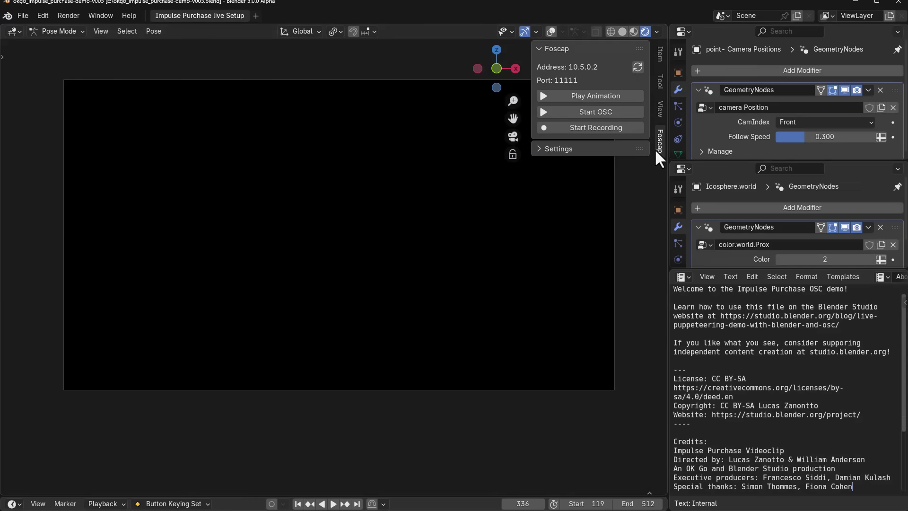
{"action": "left_click", "coordinate": [738, 360]}
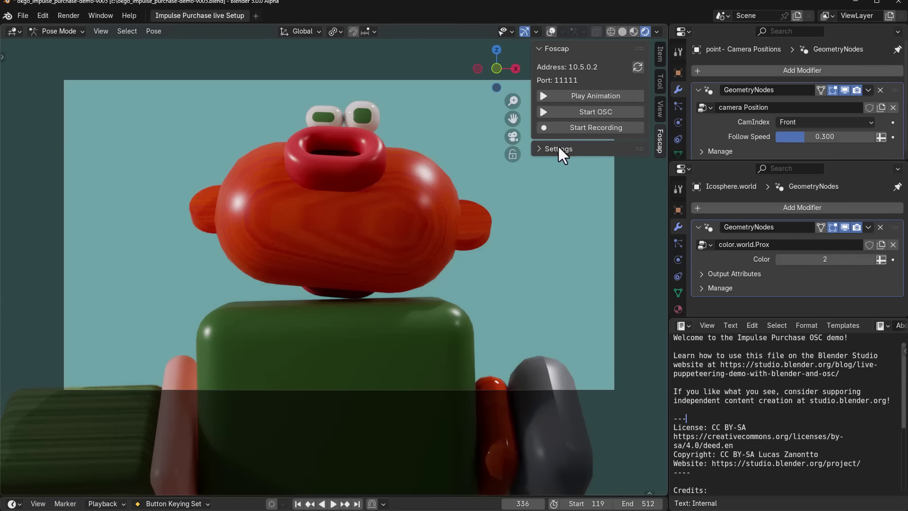
Examine the Foscap settings for the port, target and transform options, and collapse them again.
{"action": "left_click", "coordinate": [540, 149]}
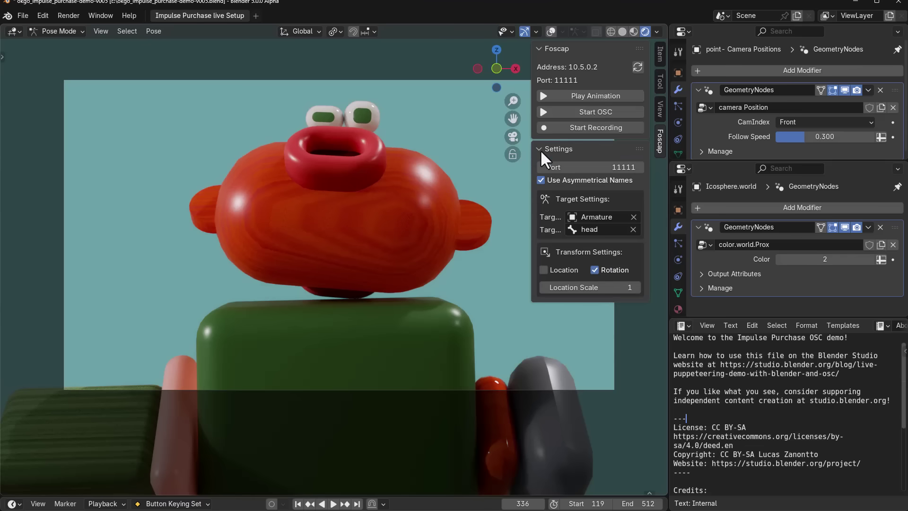
{"action": "left_click", "coordinate": [567, 166]}
{"action": "key", "text": "Escape"}
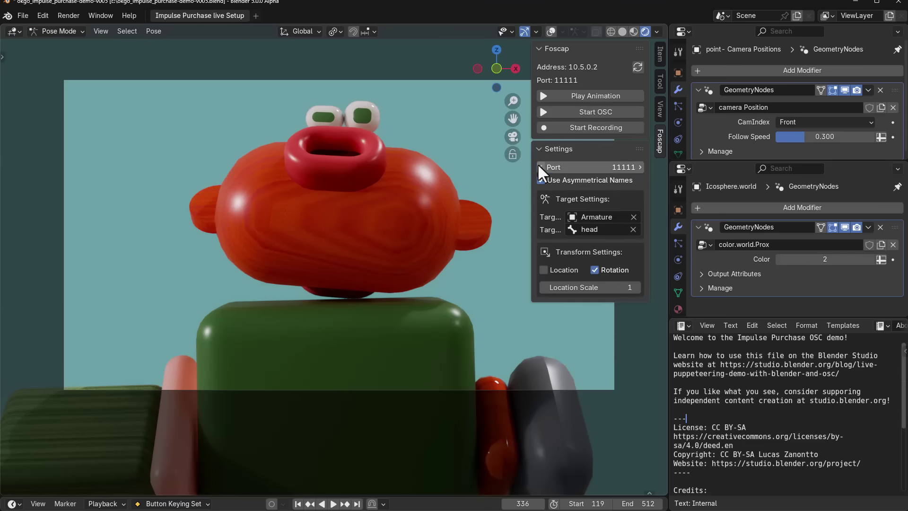
{"action": "left_click", "coordinate": [540, 149]}
Start OSC and play the animation, viewing the walking character from the side.
{"action": "left_click", "coordinate": [547, 112]}
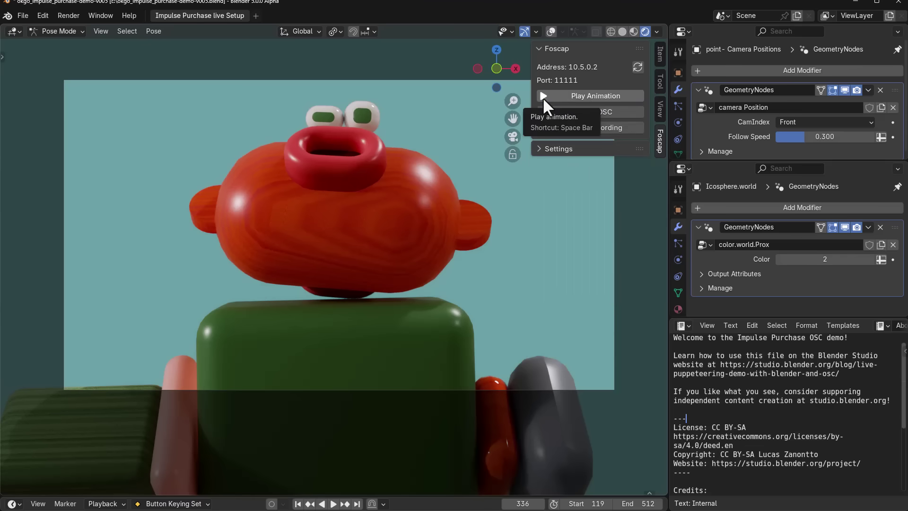
{"action": "left_click", "coordinate": [543, 98]}
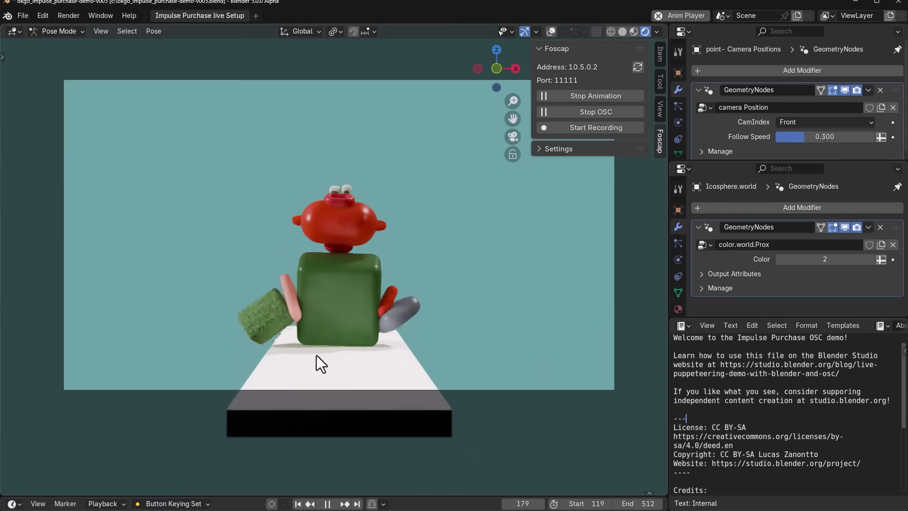
{"action": "middle_click_drag", "start_coordinate": [310, 350], "coordinate": [438, 362]}
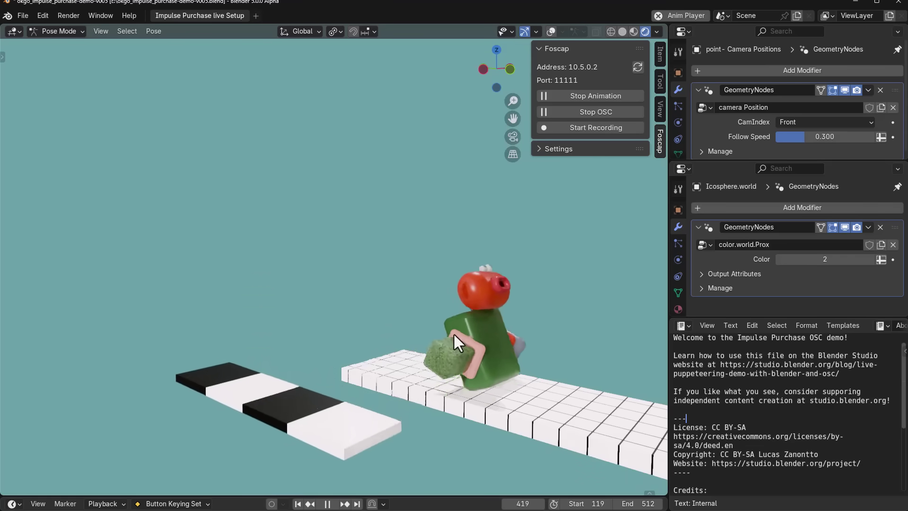
Orbit around the walking character and change the lower 3D viewport into a Geometry Node Editor.
{"action": "middle_click_drag", "start_coordinate": [492, 357], "coordinate": [446, 355]}
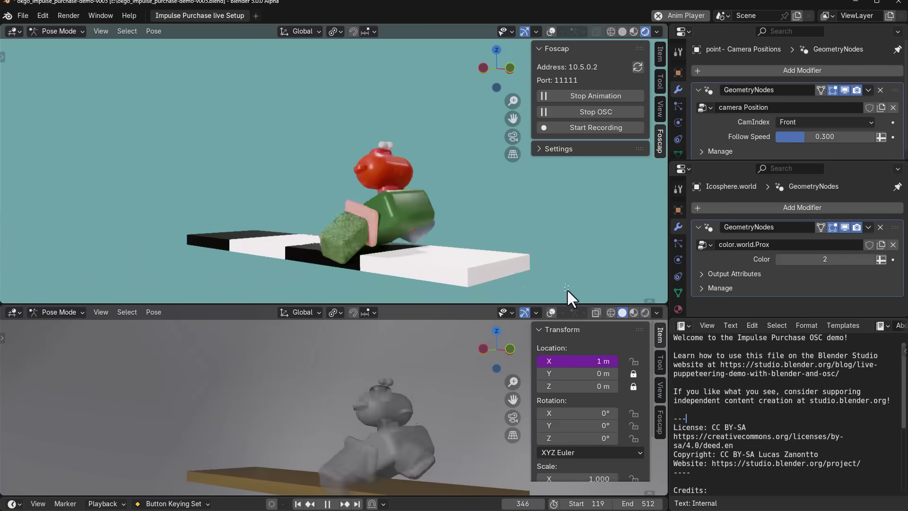
{"action": "left_click", "coordinate": [14, 312]}
{"action": "left_click", "coordinate": [57, 382]}
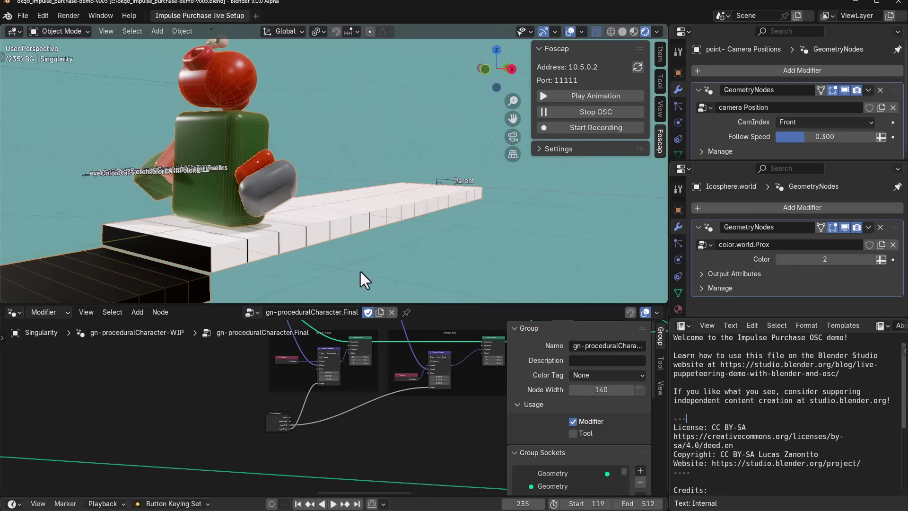
Play the procedural character's animation briefly in the rendered view, pause it, and pick the object at the character's body.
{"action": "key", "text": "space"}
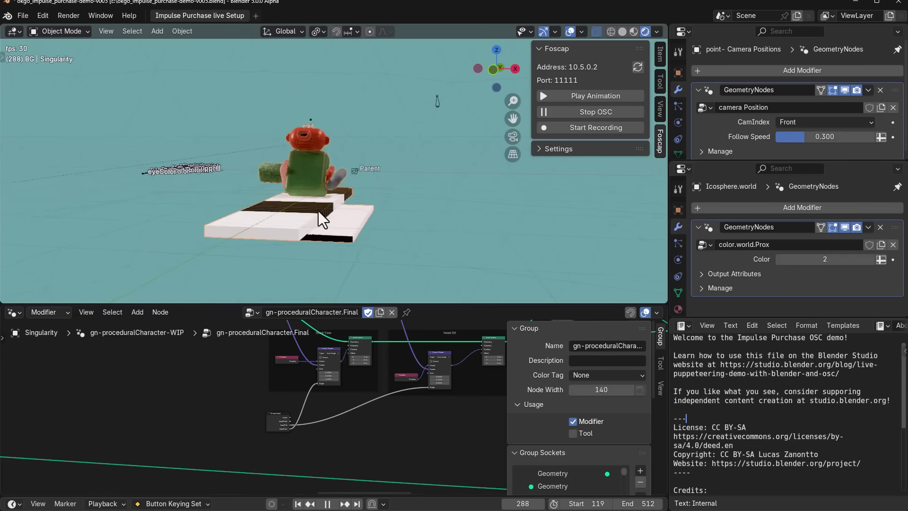
{"action": "key", "text": "space"}
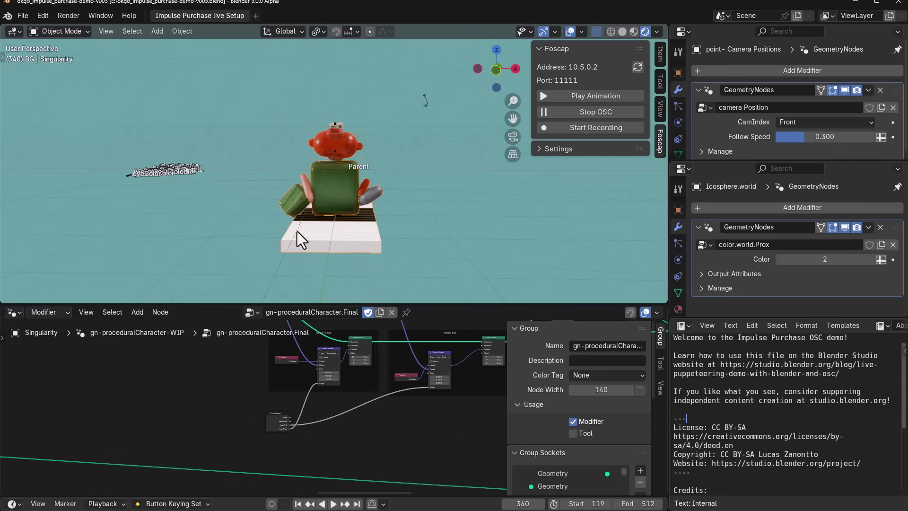
{"action": "left_click", "coordinate": [364, 169]}
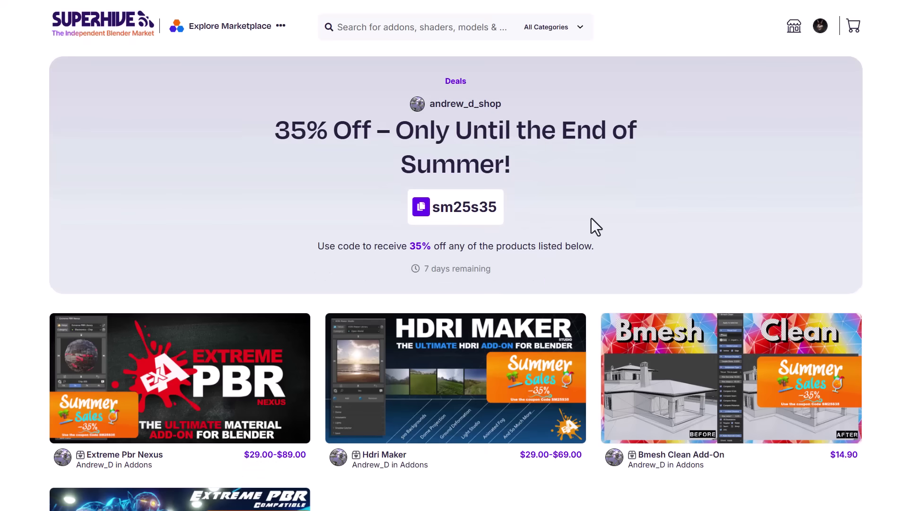
Switch to the Superhive deals page and look through the add-ons included in the 35% summer offer.
{"action": "scroll", "coordinate": [456, 395], "scroll_direction": "down", "scroll_amount": 3}
{"action": "scroll", "coordinate": [444, 412], "scroll_direction": "up", "scroll_amount": 1}
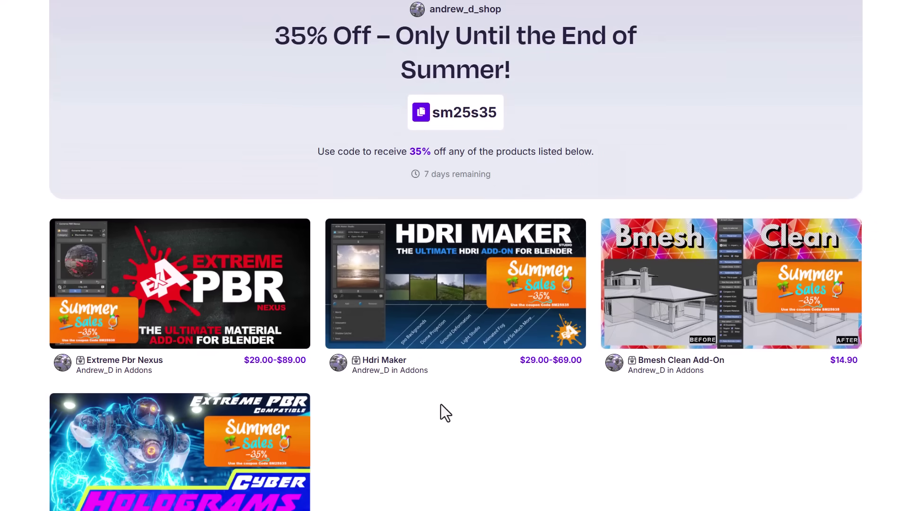